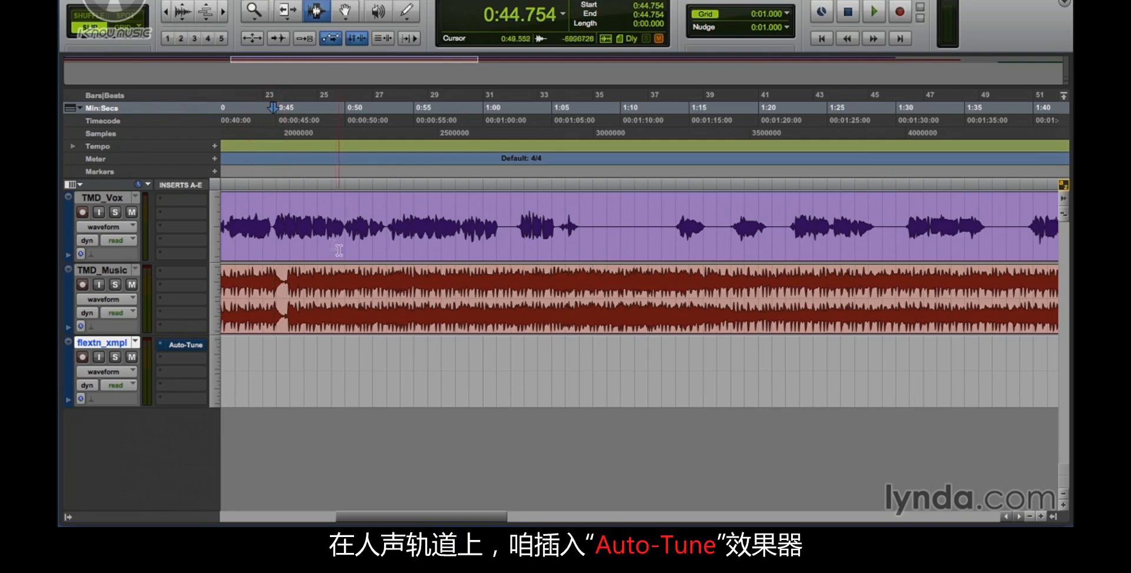
# Insert Auto-Tune+Time (mono) on the TMD_Vox track and play the vocal with the plug-in bypassed
pyautogui.click(182, 198)
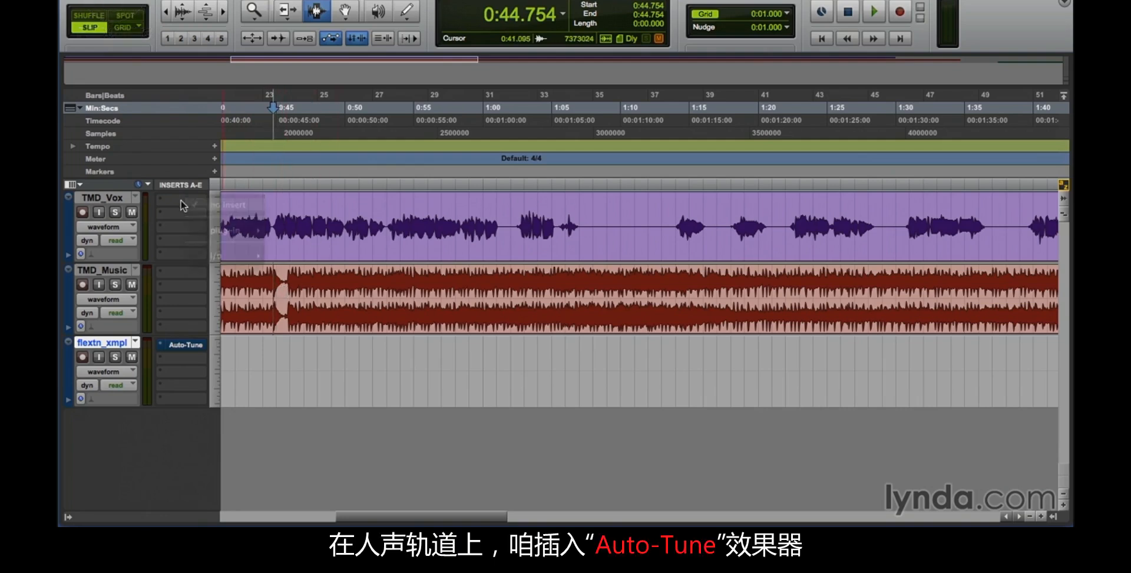
pyautogui.moveTo(196, 231)
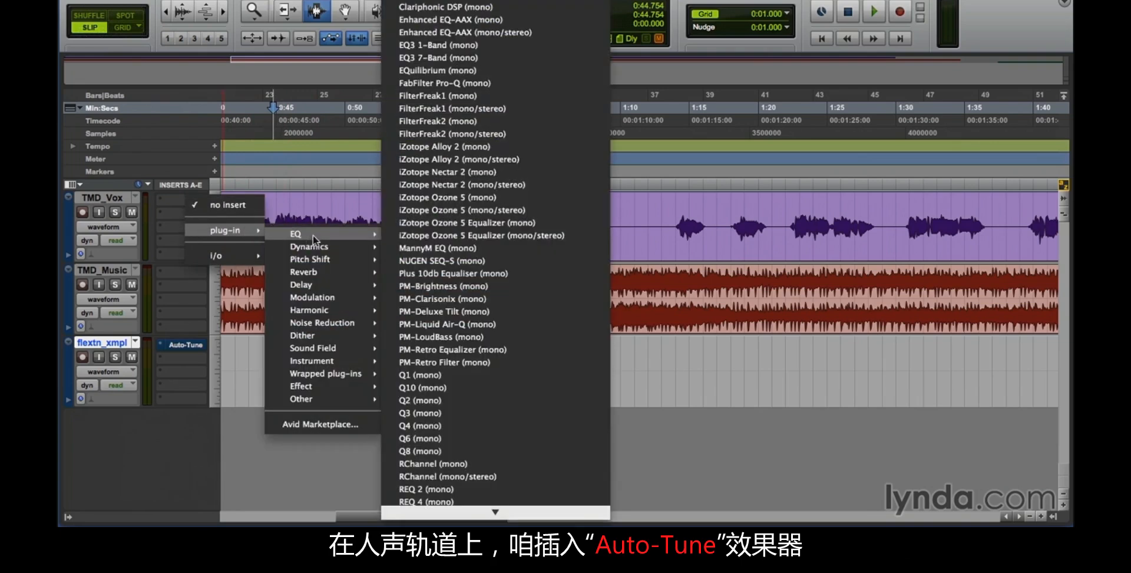
pyautogui.moveTo(311, 261)
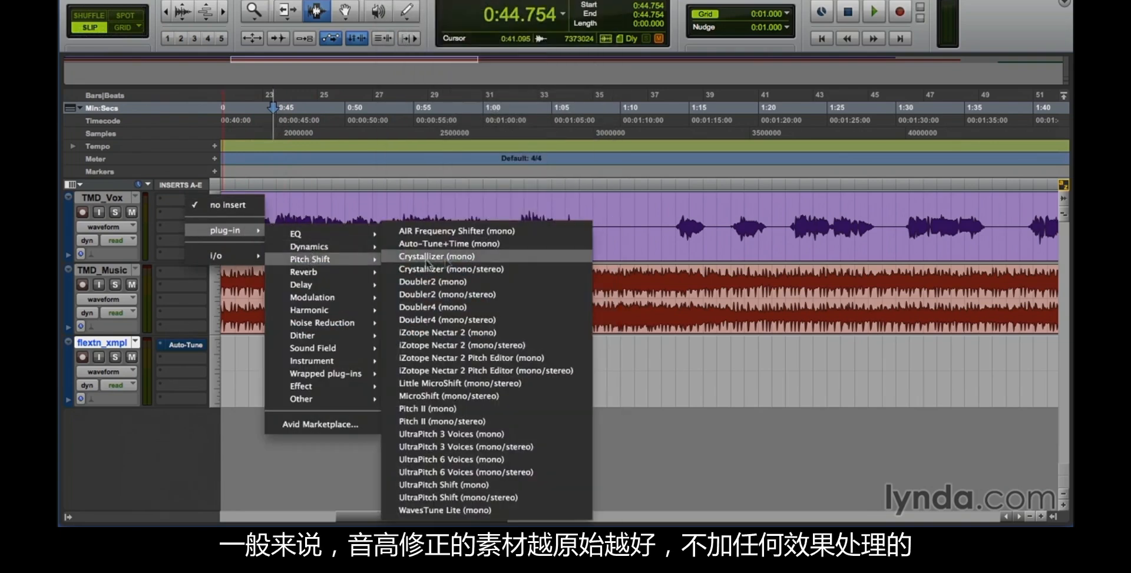
pyautogui.click(486, 245)
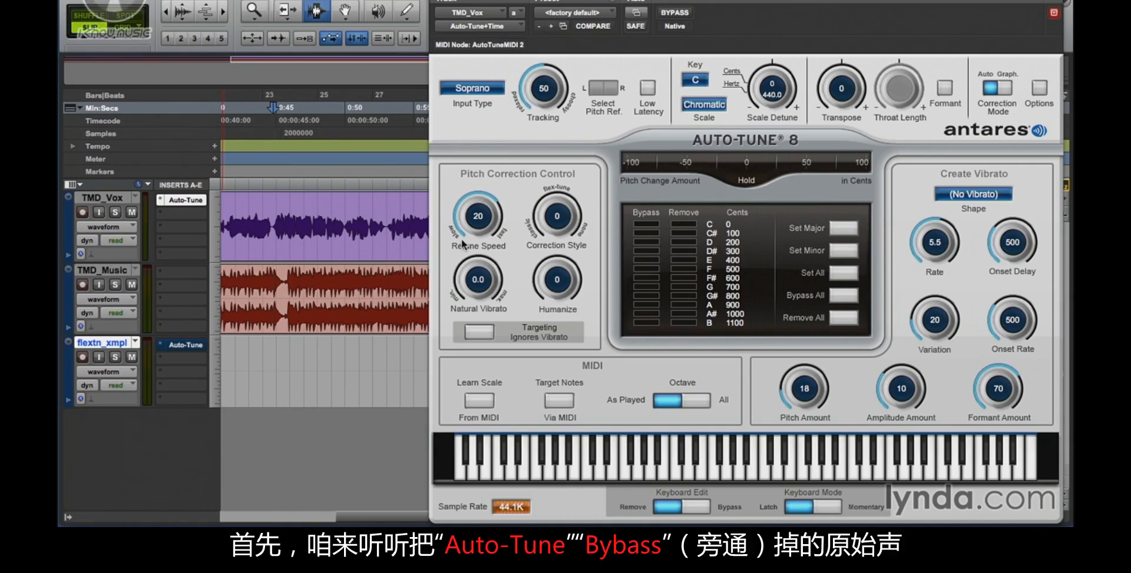
pyautogui.click(674, 13)
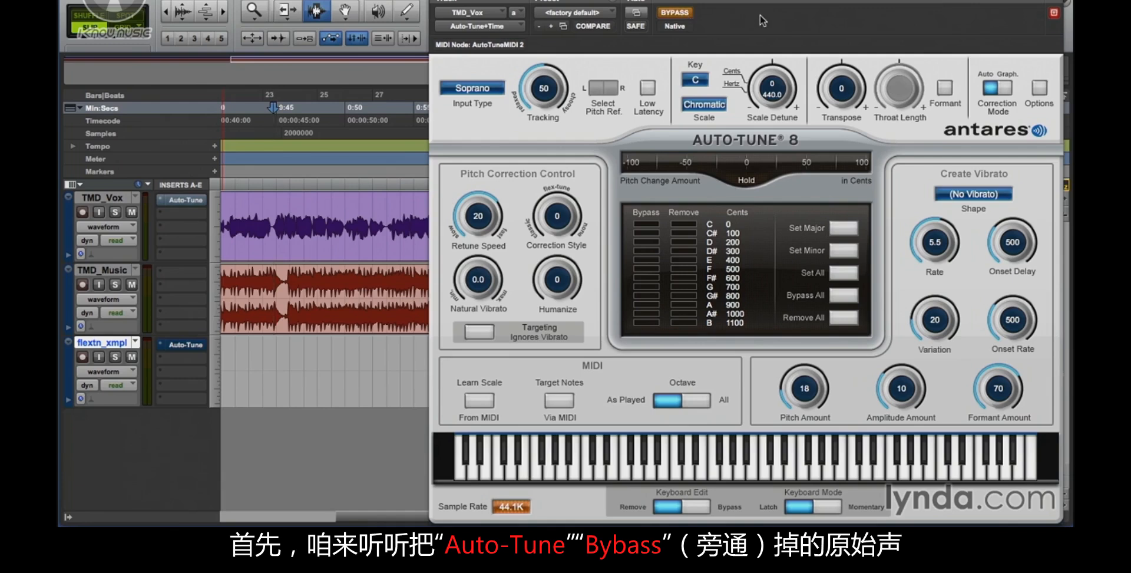
pyautogui.press('space')
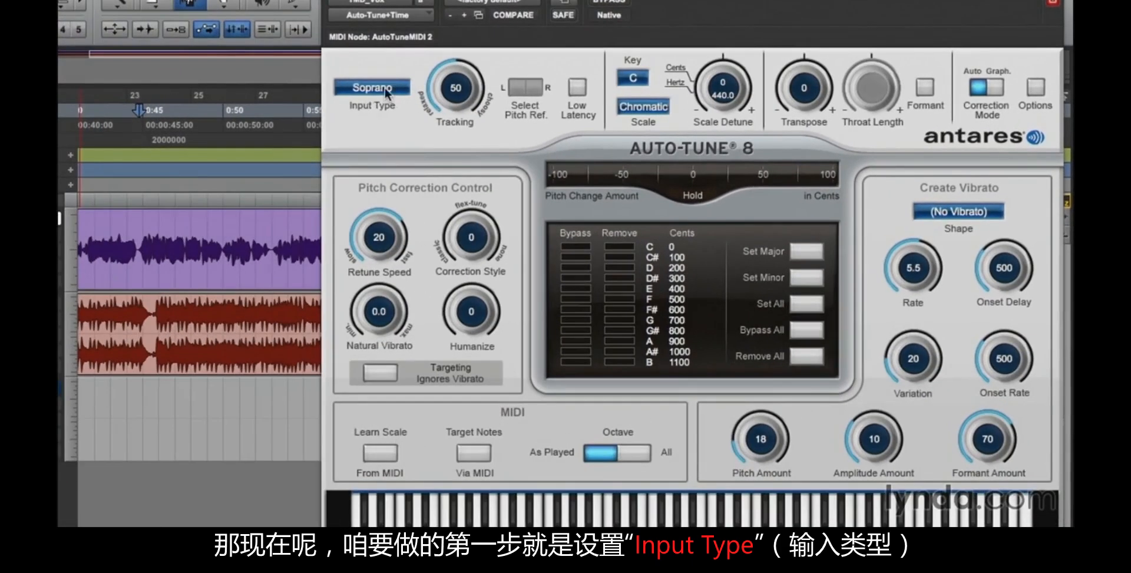
# Set Auto-Tune's input type to Alto/Tenor and its key and scale to Ab Major
pyautogui.click(481, 87)
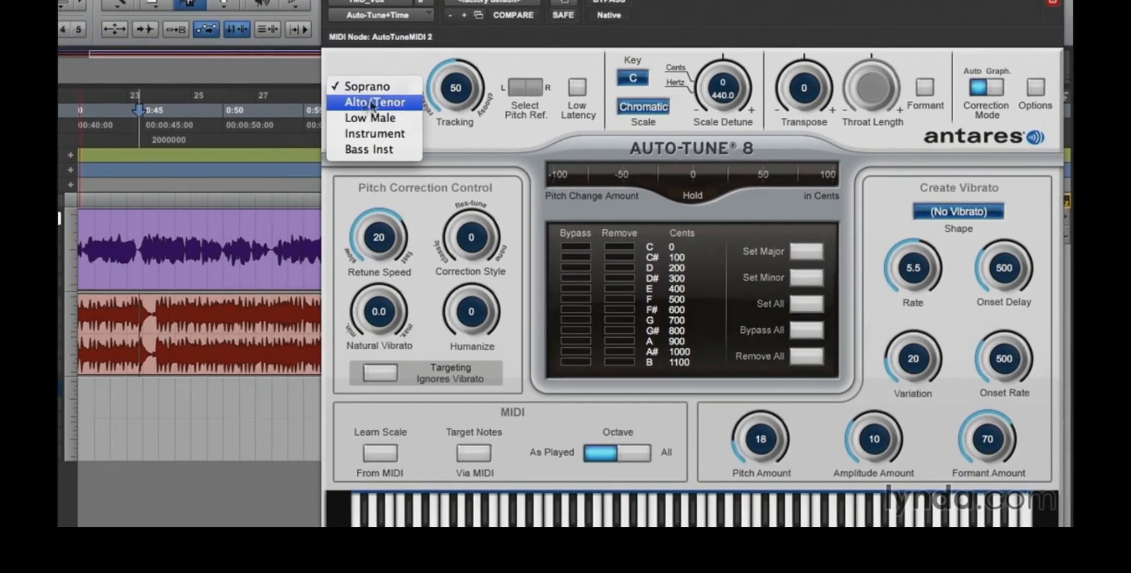
pyautogui.click(399, 104)
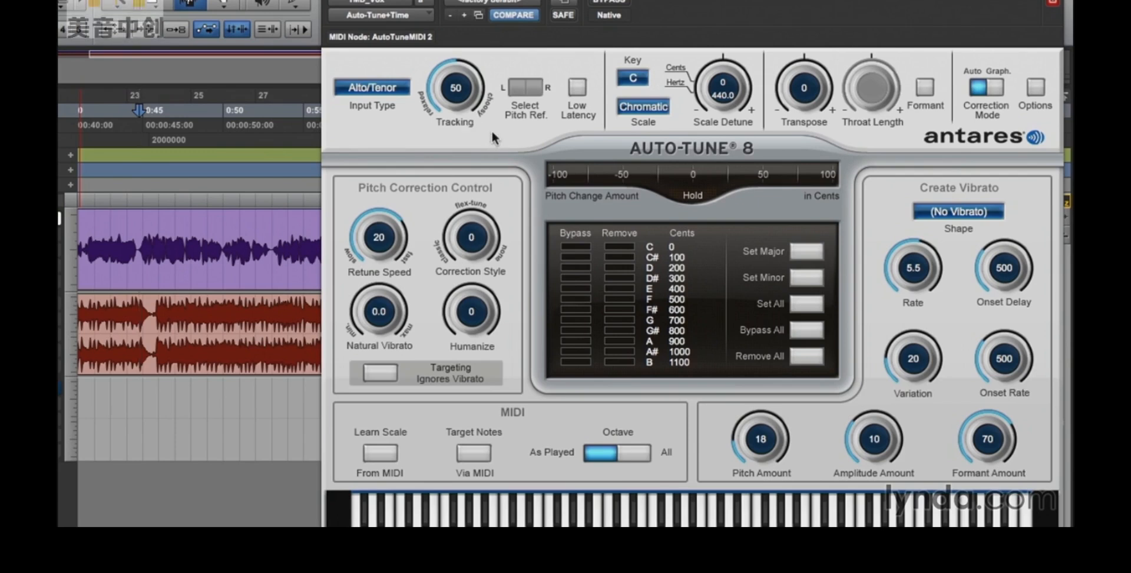
pyautogui.click(644, 80)
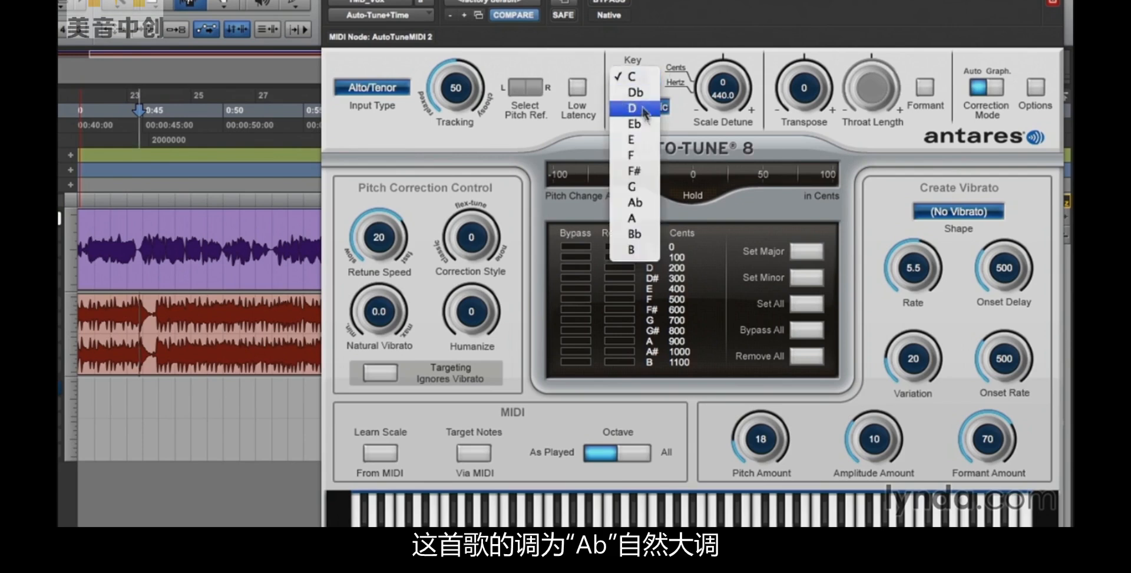
pyautogui.click(634, 202)
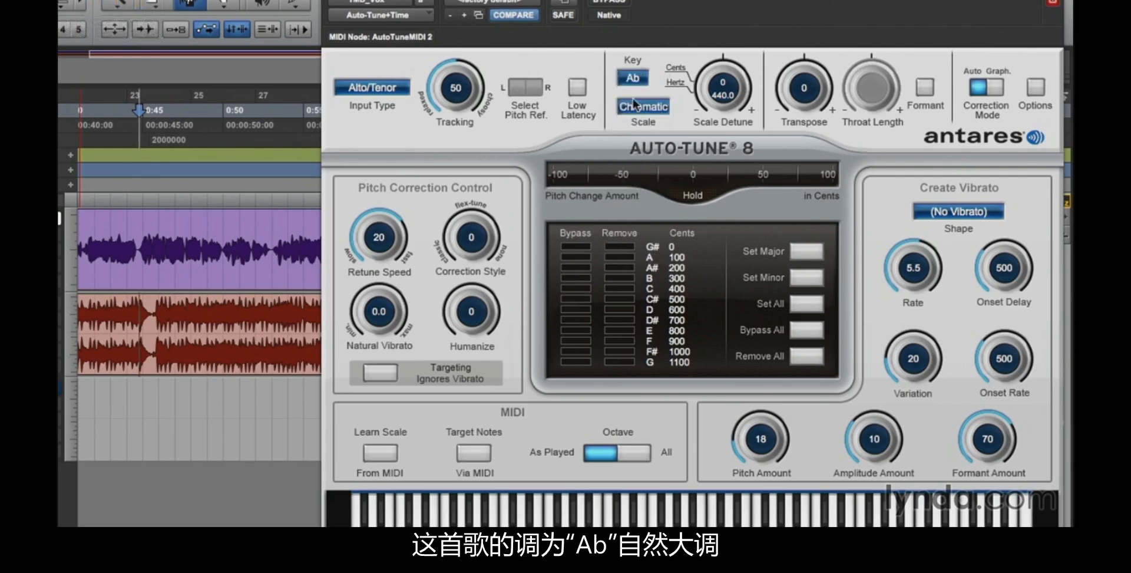
pyautogui.click(640, 107)
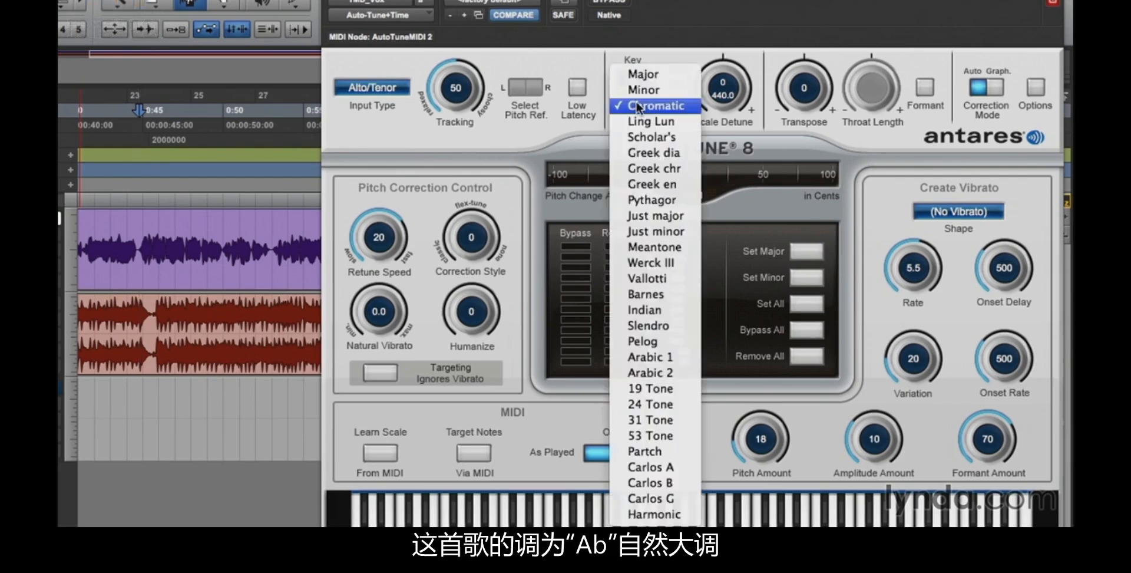
pyautogui.click(653, 76)
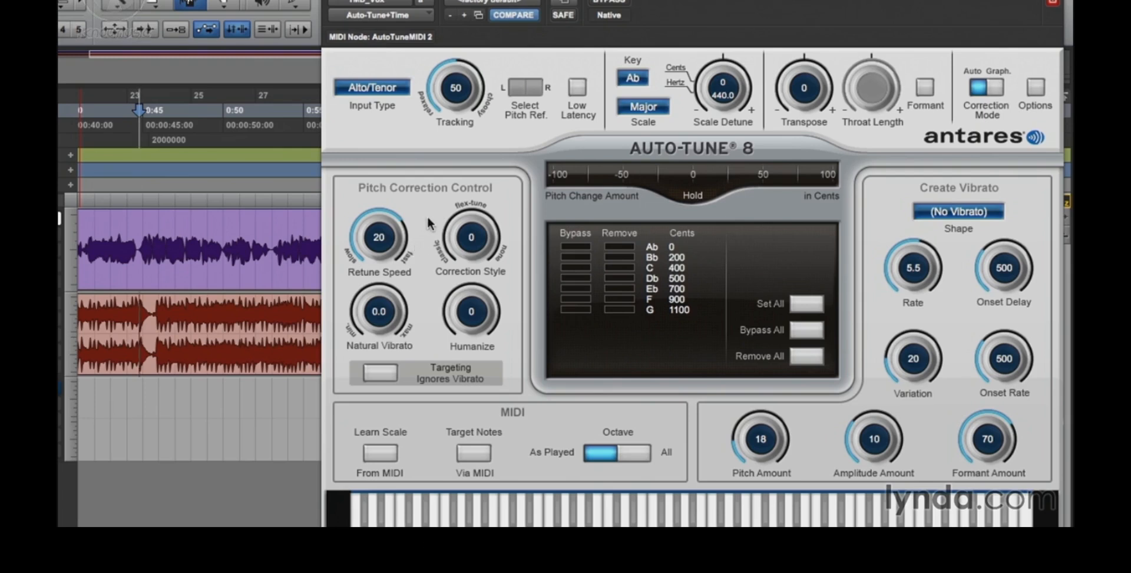
# Audition the corrected vocal and compare it with the same passage played with Auto-Tune bypassed
pyautogui.press('space')
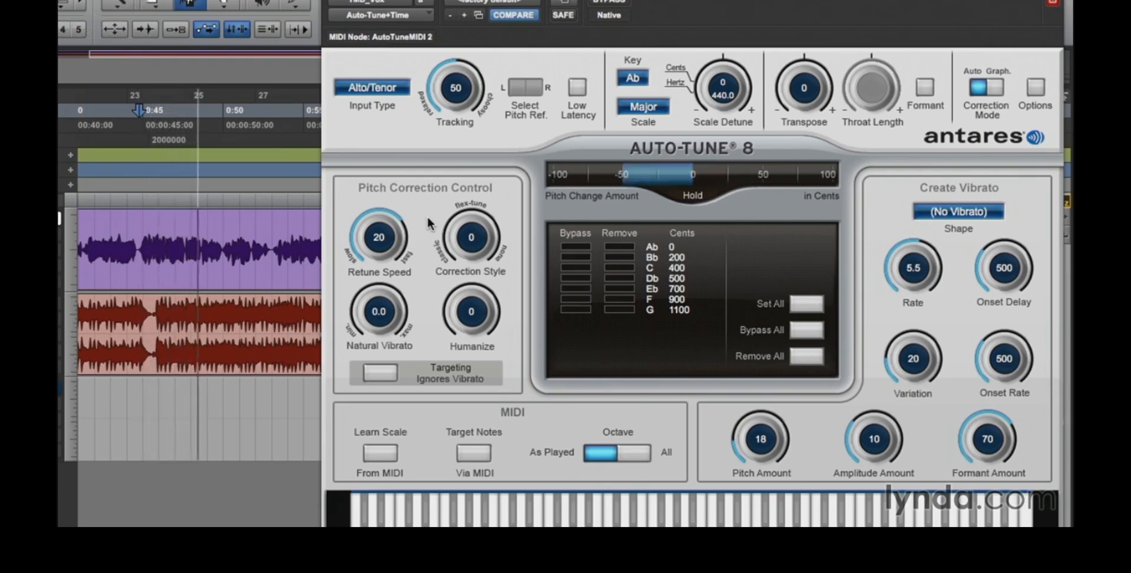
pyautogui.press('space')
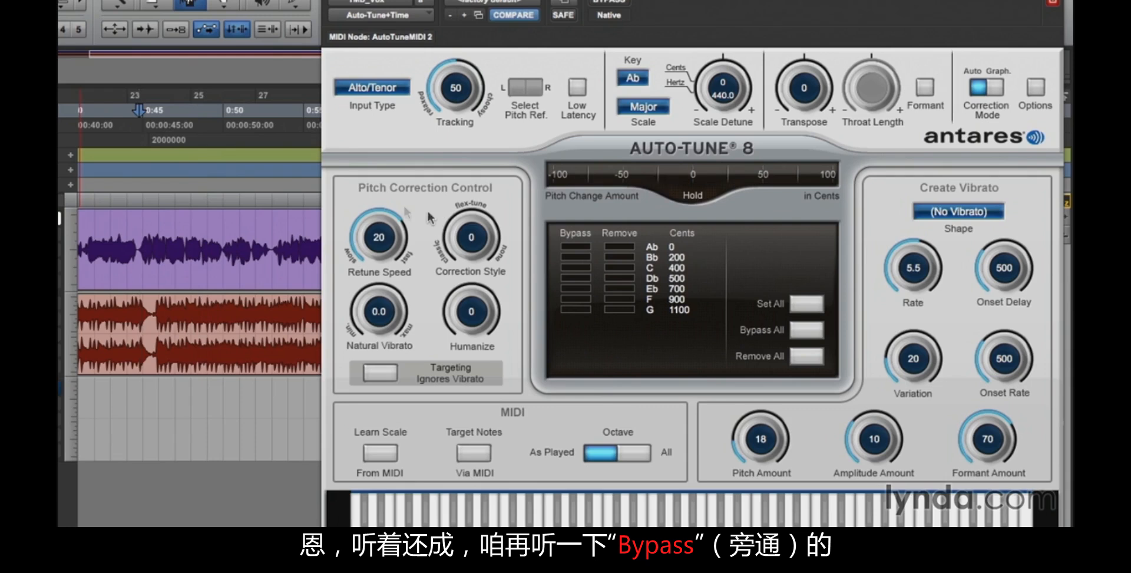
pyautogui.click(610, 2)
pyautogui.press('space')
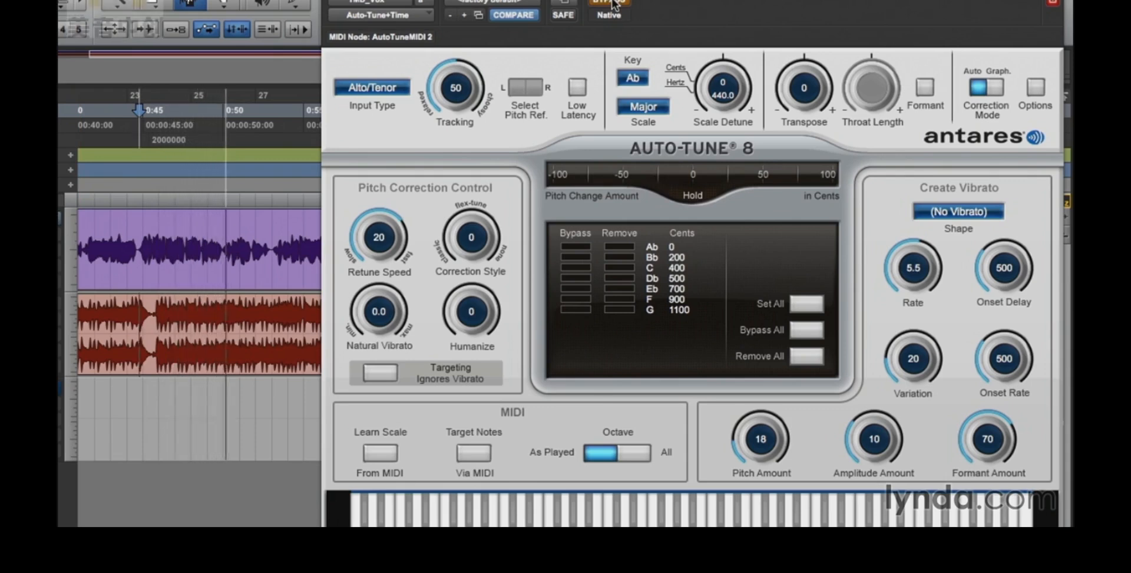
pyautogui.click(612, 4)
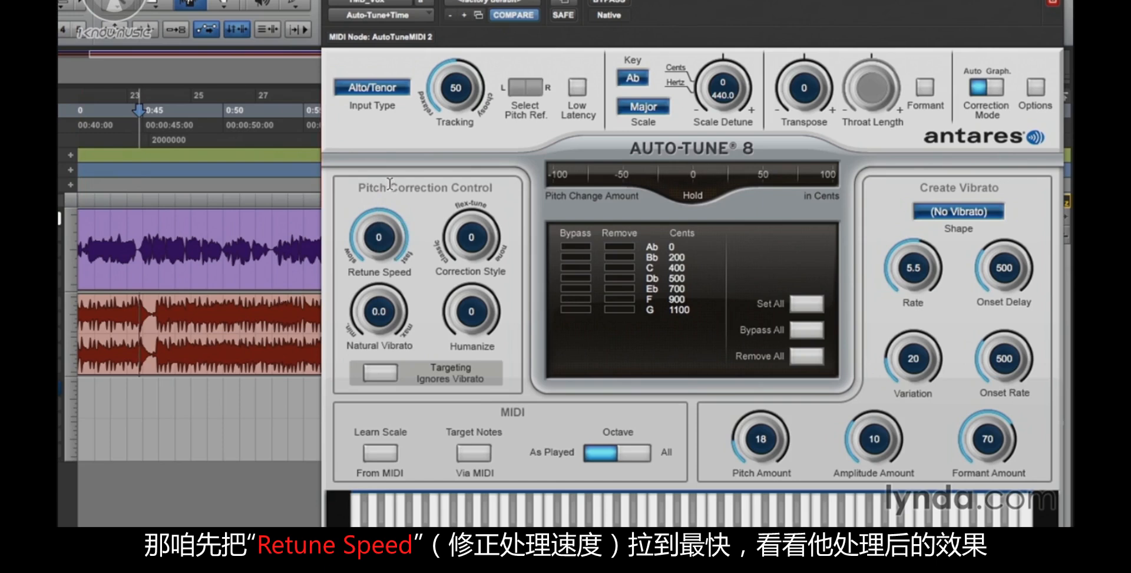
# Audition the vocal with Retune Speed at 0, and again with Retune Speed set to 31
pyautogui.press('space')
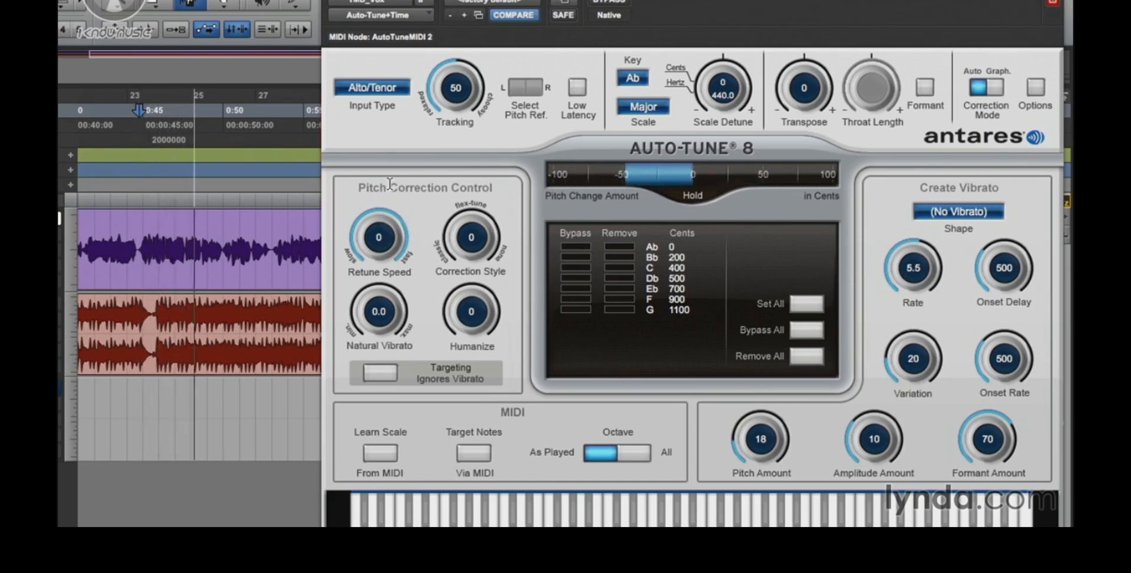
pyautogui.press('space')
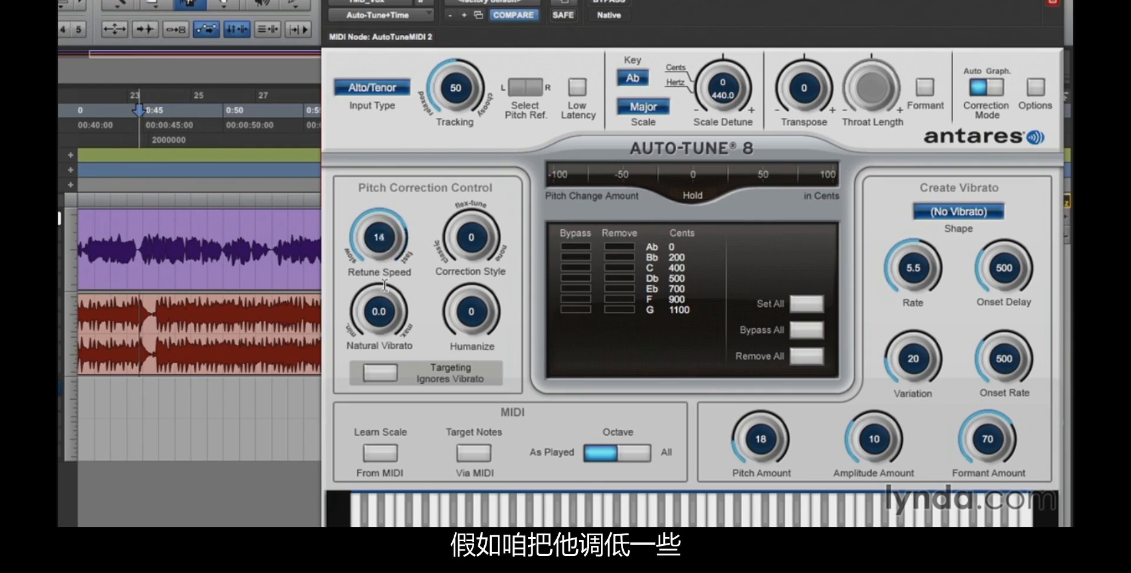
pyautogui.moveTo(384, 285); pyautogui.dragTo(382, 308)
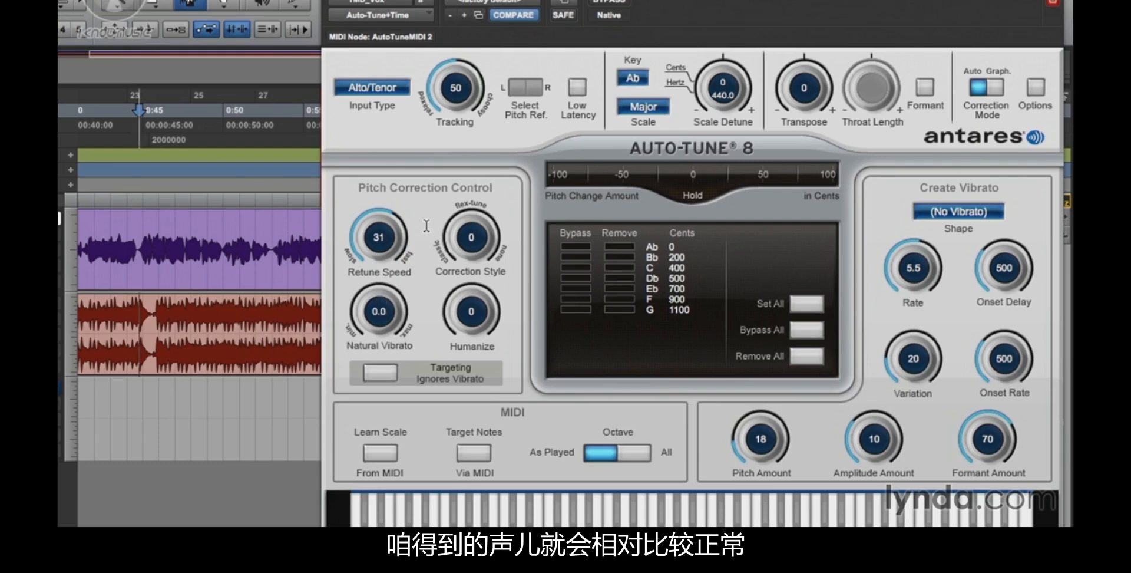
pyautogui.press('space')
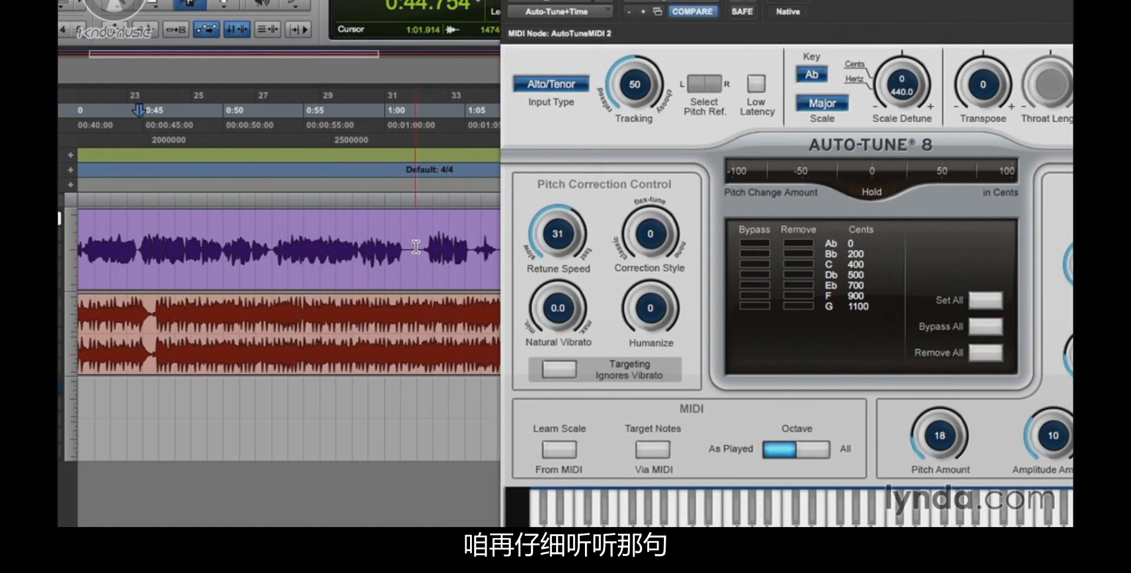
# Set Retune Speed to 4 and play the vocal phrase starting shortly after 1:02
pyautogui.click(420, 248)
pyautogui.moveTo(554, 230); pyautogui.dragTo(554, 199)
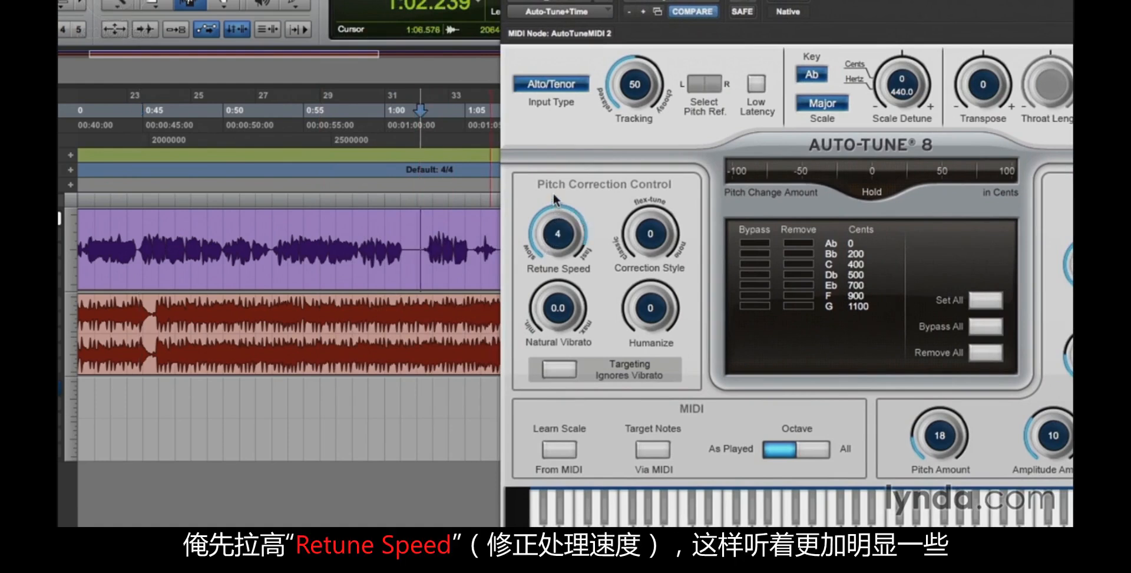
pyautogui.press('space')
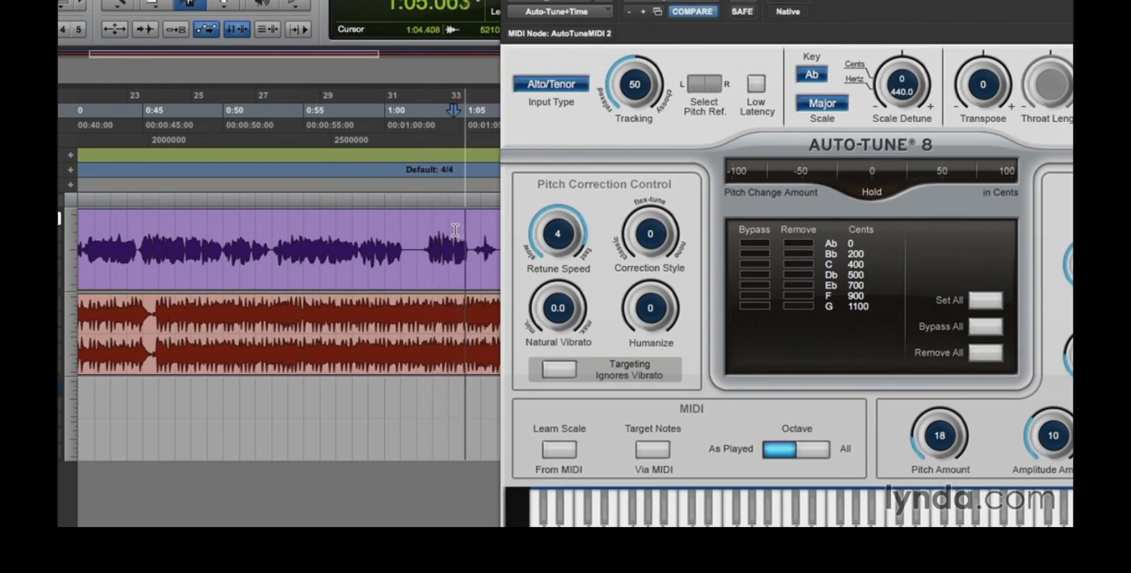
pyautogui.press('space')
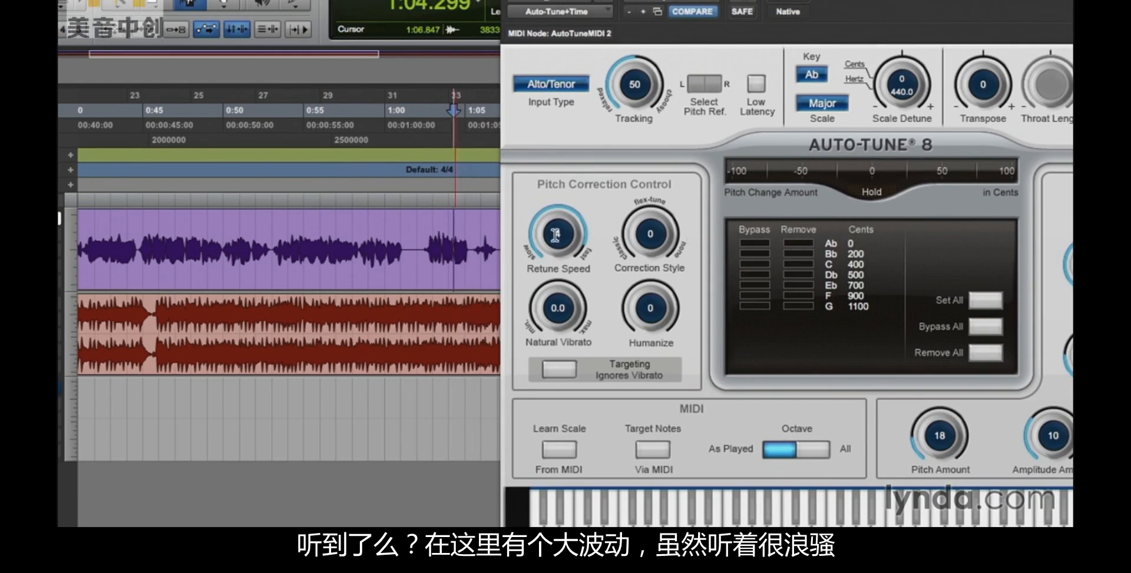
# Set Retune Speed to 80 and replay the vocal phrase from about 1:02.7
pyautogui.moveTo(558, 225); pyautogui.dragTo(564, 311)
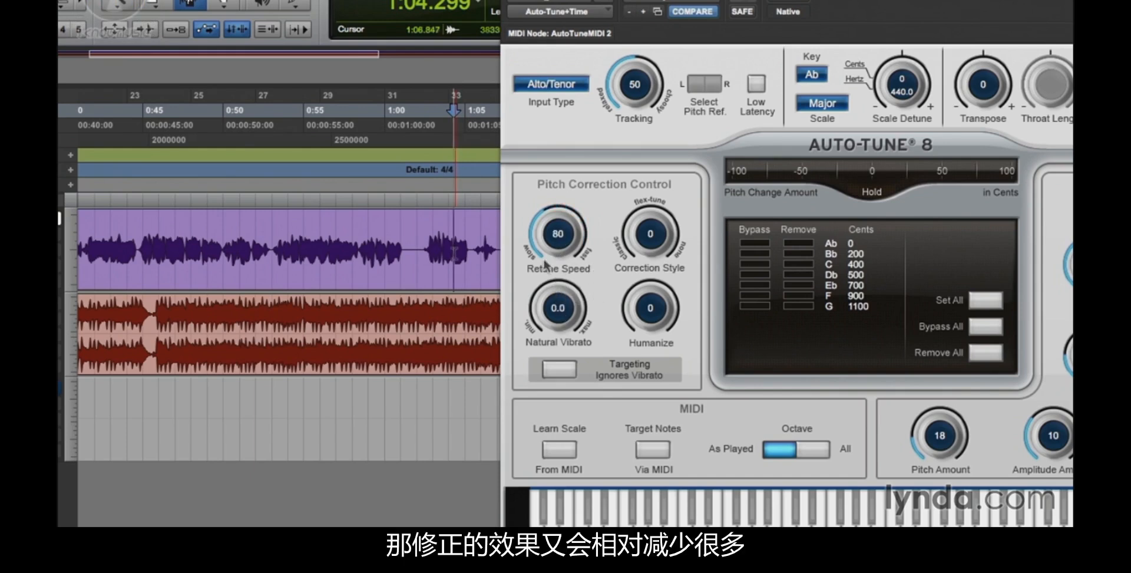
pyautogui.click(428, 258)
pyautogui.press('space')
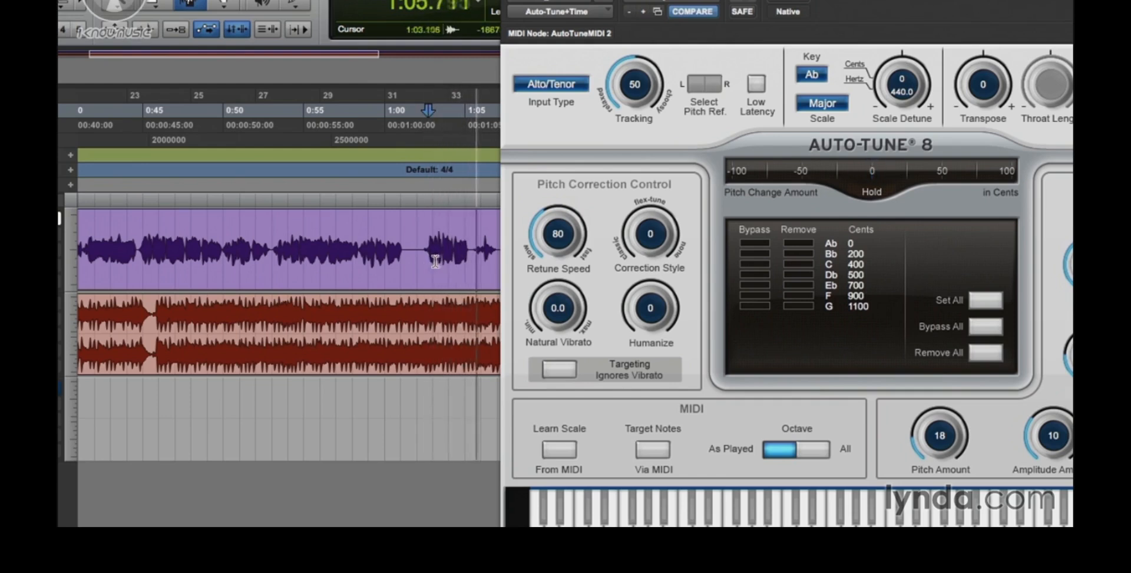
pyautogui.press('space')
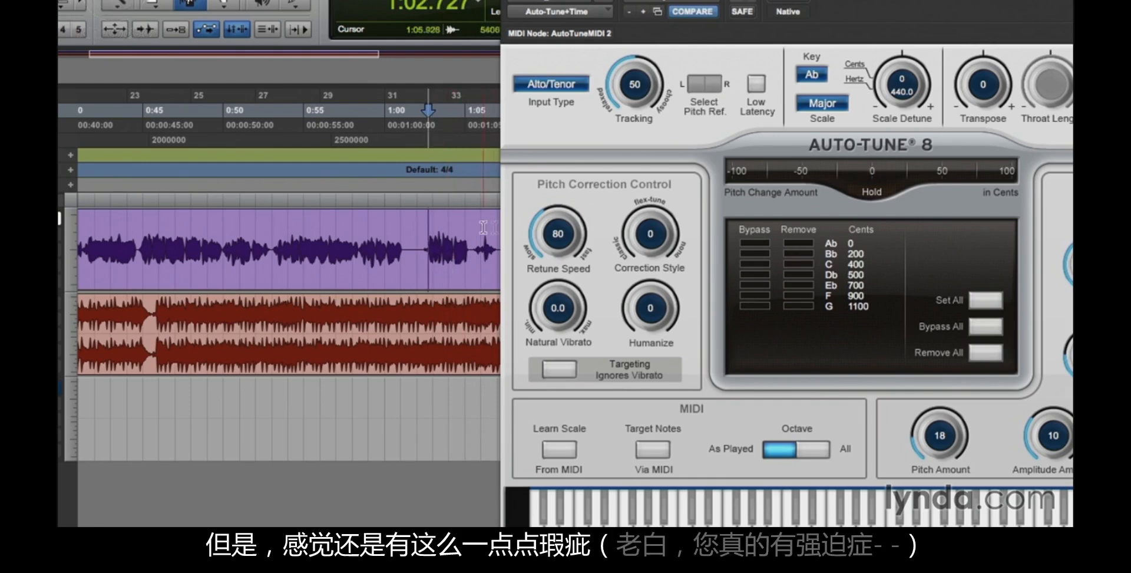
# Return Retune Speed to 31 and try Correction Style at 37, at 0 and at 39
pyautogui.moveTo(552, 237); pyautogui.dragTo(557, 219)
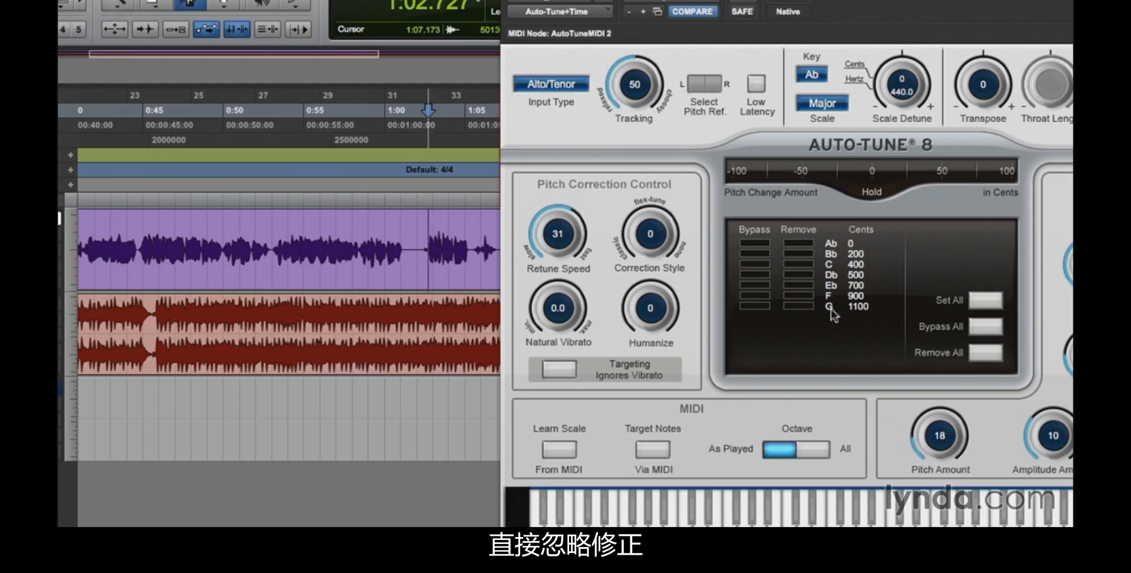
pyautogui.moveTo(652, 242); pyautogui.dragTo(653, 177)
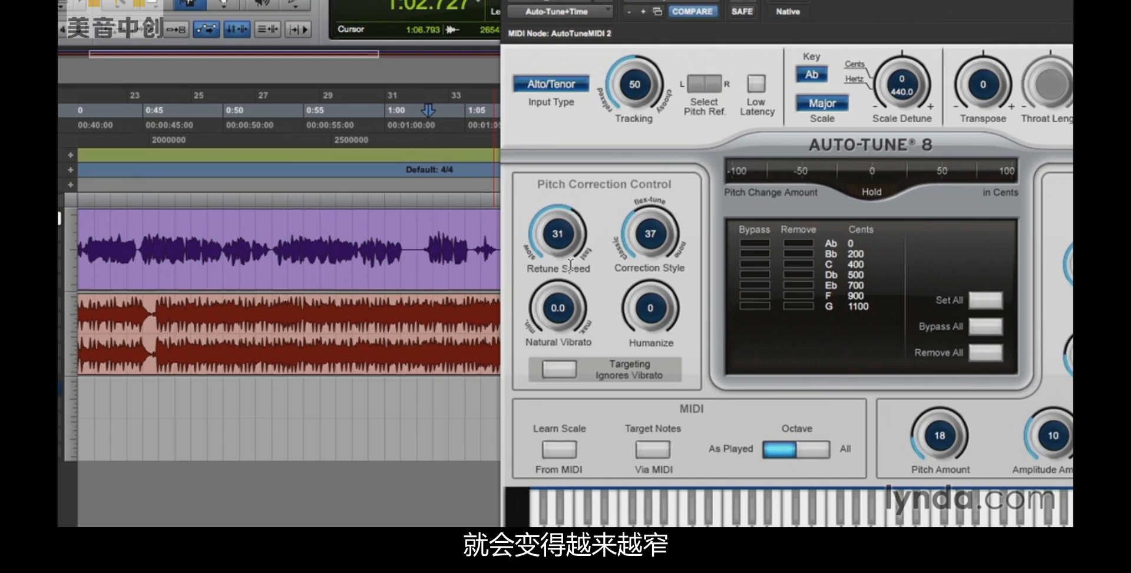
pyautogui.moveTo(634, 238); pyautogui.dragTo(646, 309)
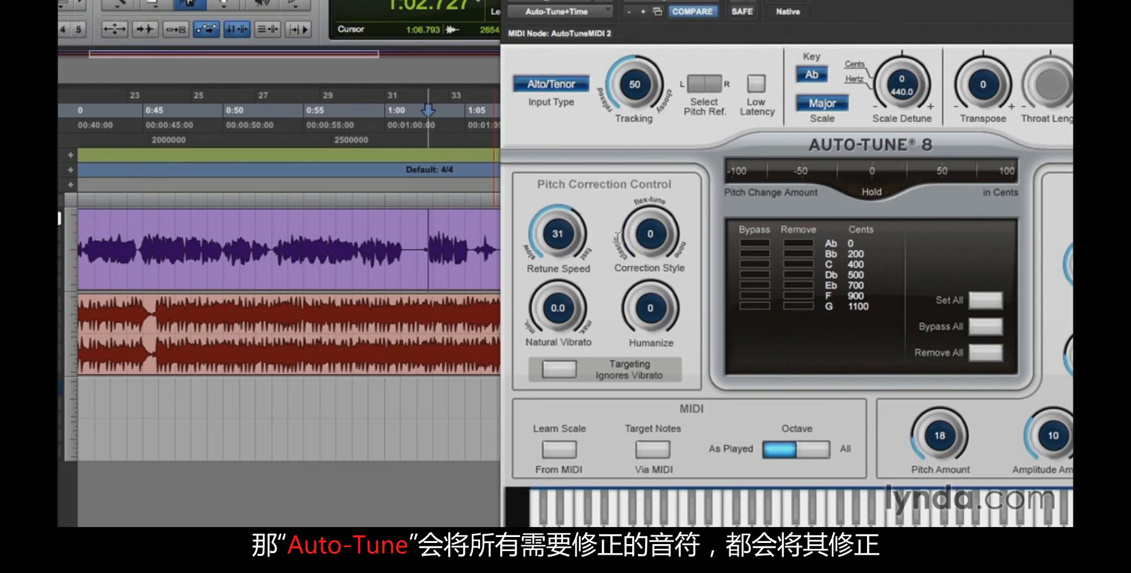
pyautogui.moveTo(642, 243); pyautogui.dragTo(647, 185)
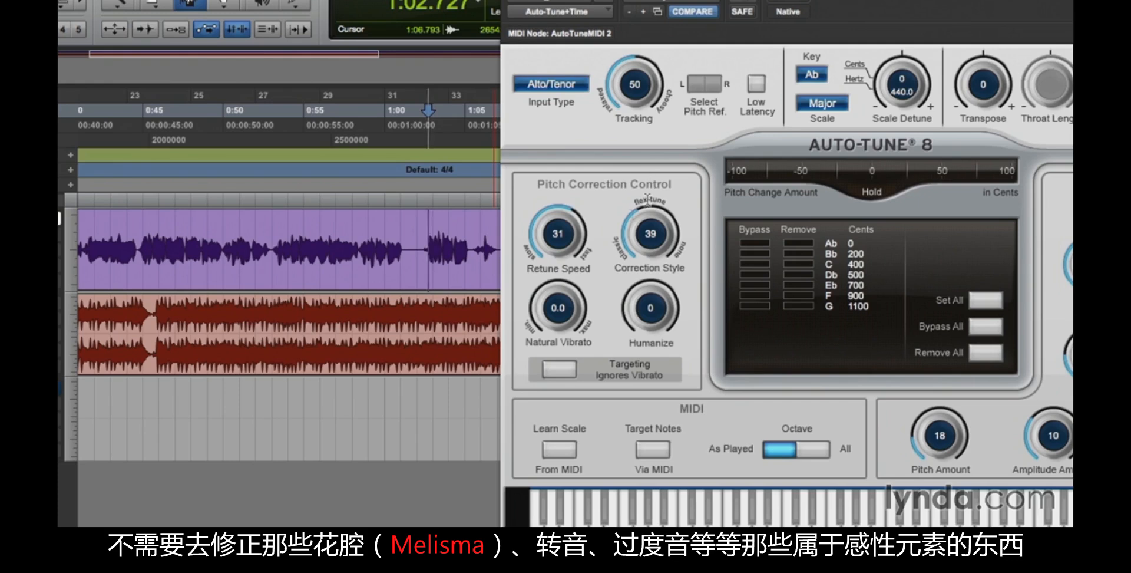
# Set Retune Speed to 18 and Correction Style to 37, and audition the vocal phrase from about 1:02.3
pyautogui.moveTo(569, 215); pyautogui.dragTo(570, 223)
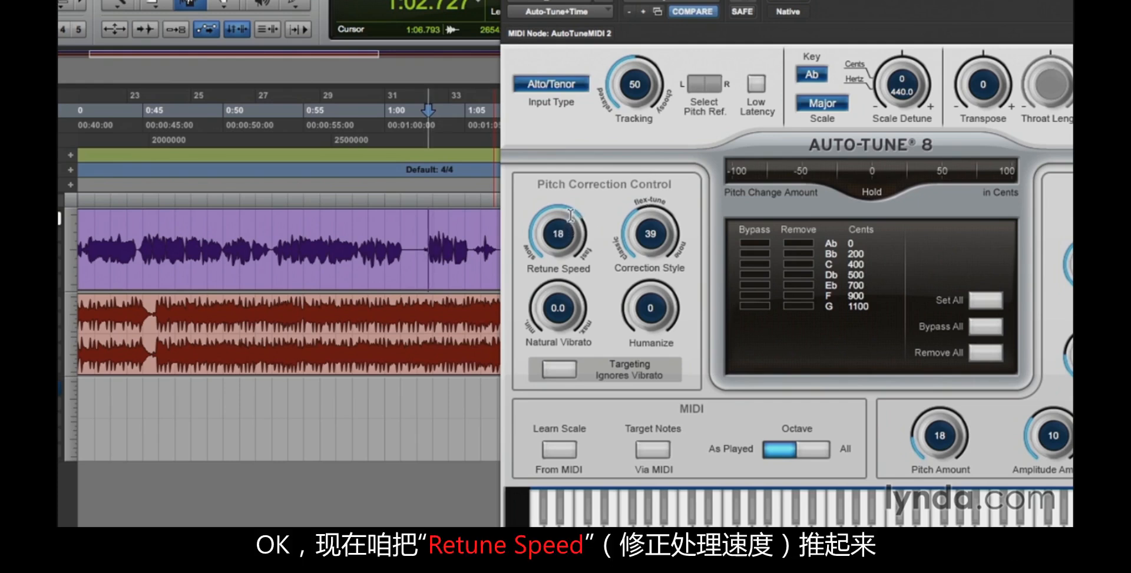
pyautogui.moveTo(639, 231); pyautogui.dragTo(638, 234)
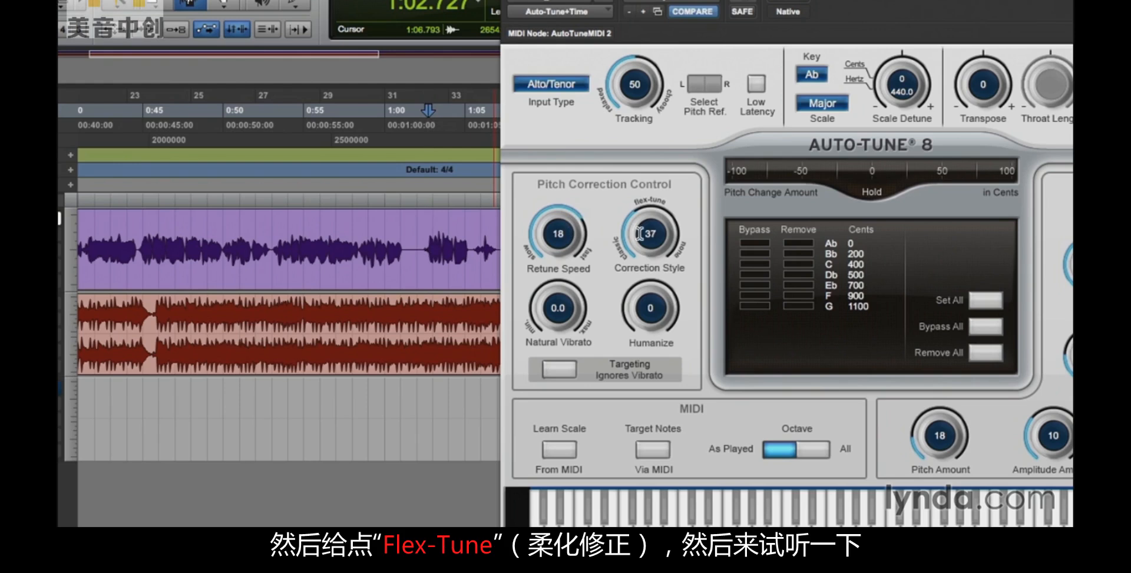
pyautogui.click(421, 240)
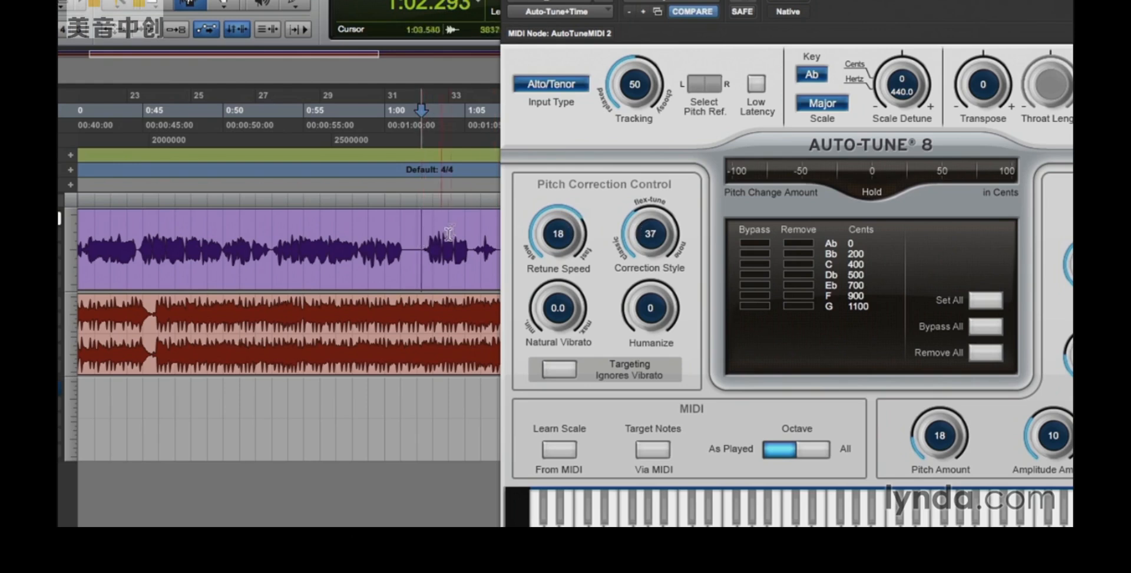
pyautogui.press('space')
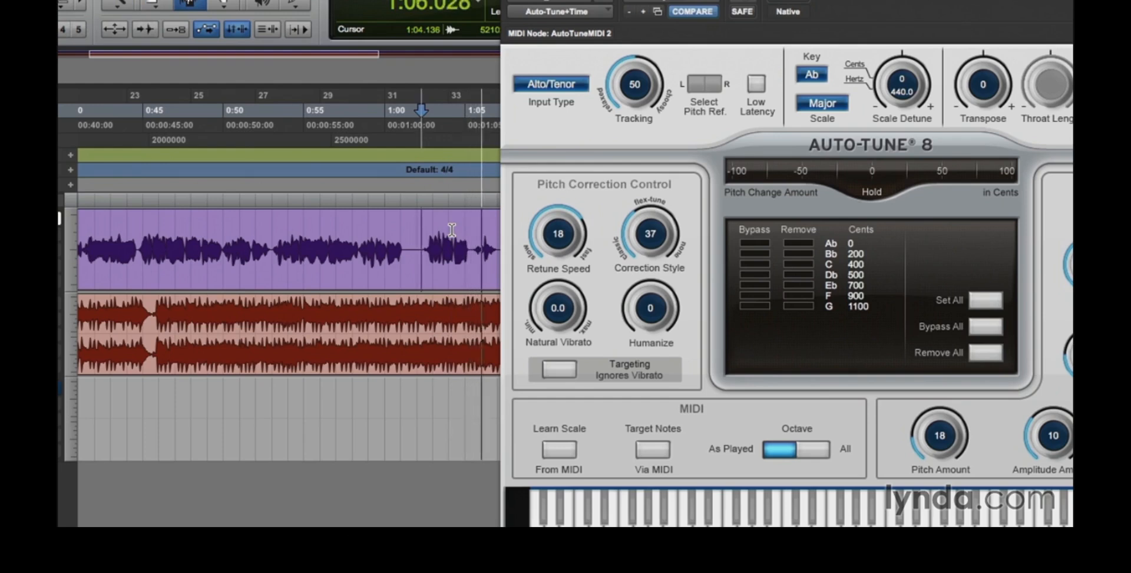
pyautogui.press('space')
# Audition the vocal phrase from about 1:02.3 with Correction Style at 0, and raise Correction Style to 33
pyautogui.moveTo(644, 239); pyautogui.dragTo(644, 265)
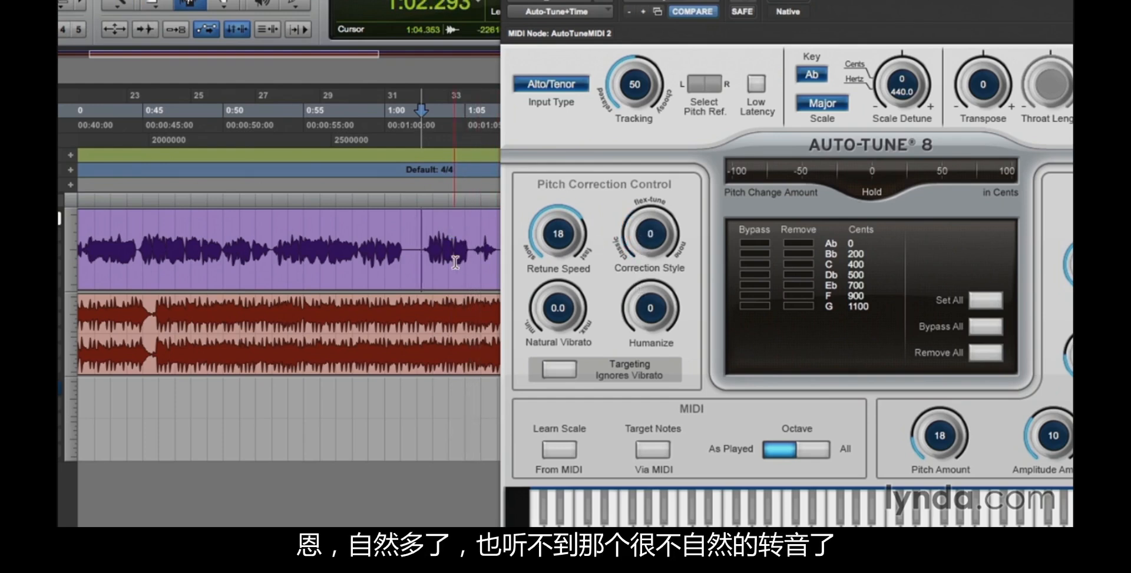
pyautogui.press('space')
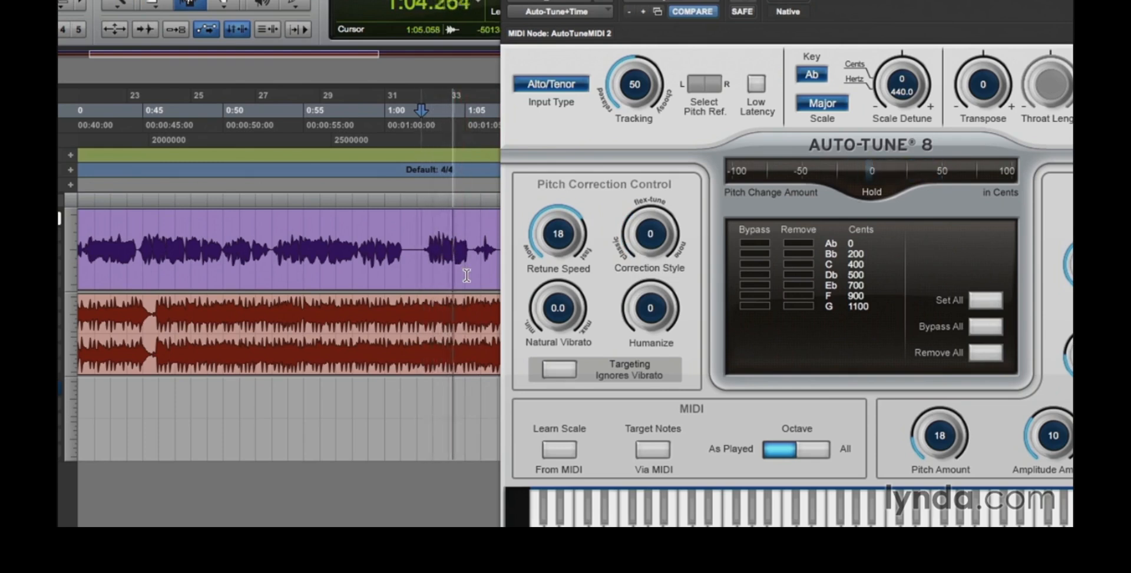
pyautogui.press('space')
pyautogui.moveTo(656, 228); pyautogui.dragTo(658, 177)
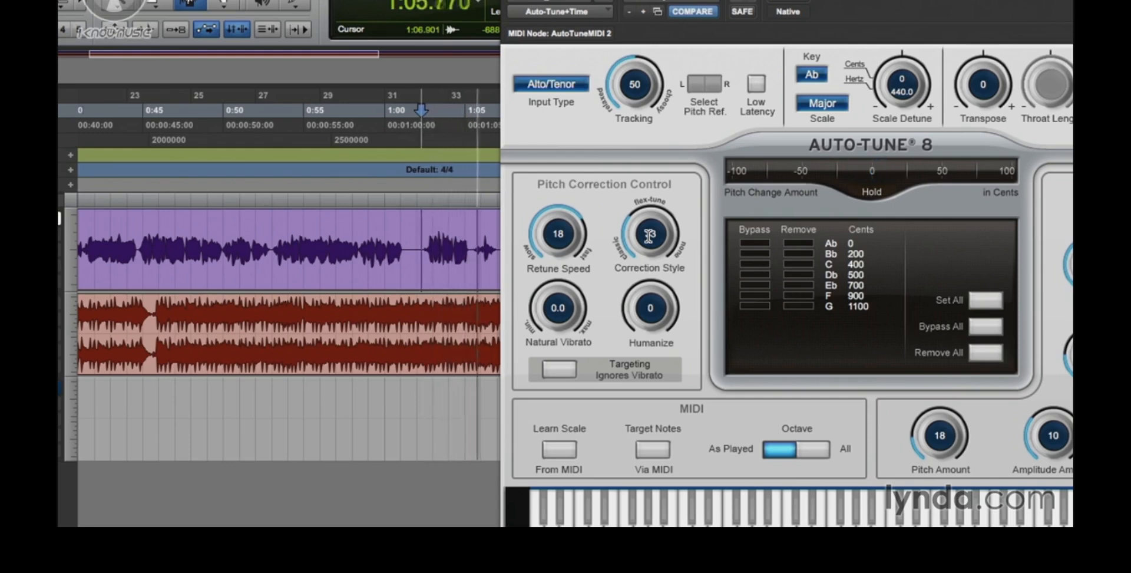
pyautogui.press('space')
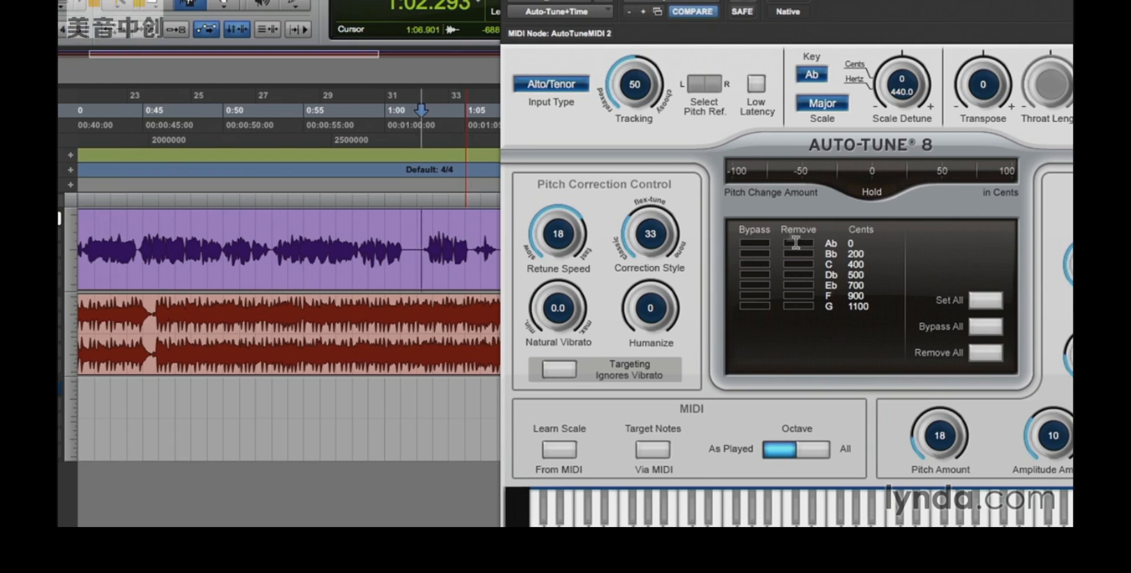
# Enable Targeting Ignores Vibrato, try Natural Vibrato at 7.0 and return it to 0.0
pyautogui.click(558, 368)
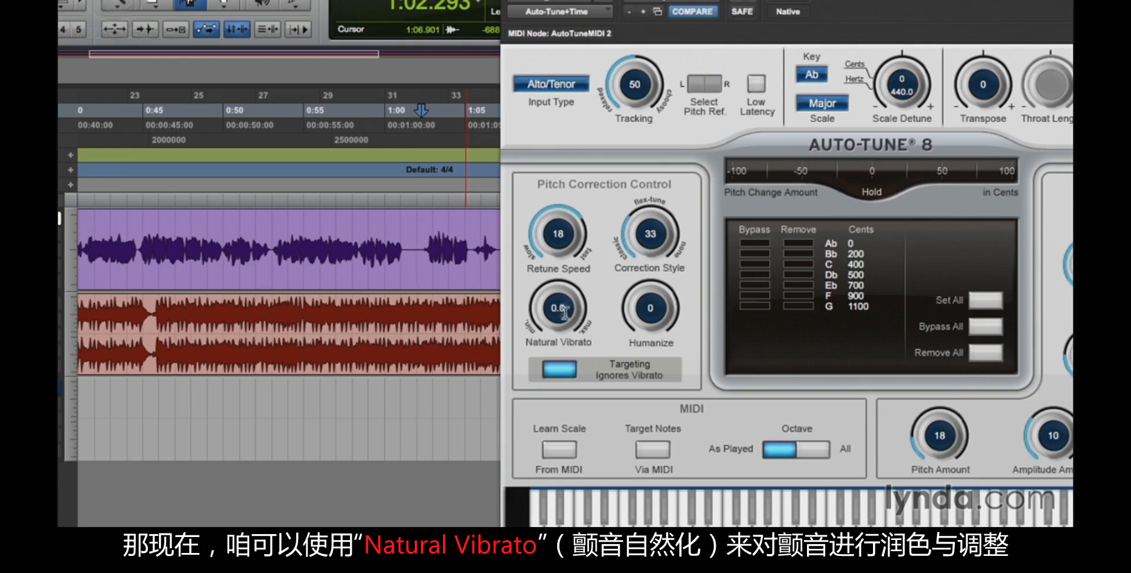
pyautogui.moveTo(558, 307); pyautogui.dragTo(563, 264)
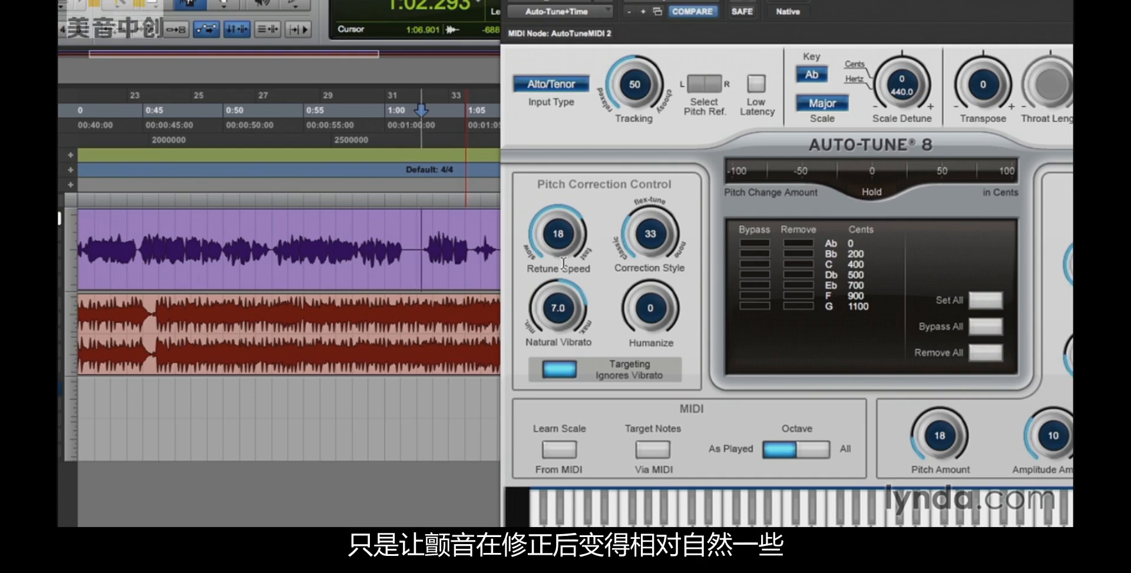
pyautogui.moveTo(563, 262); pyautogui.dragTo(556, 305)
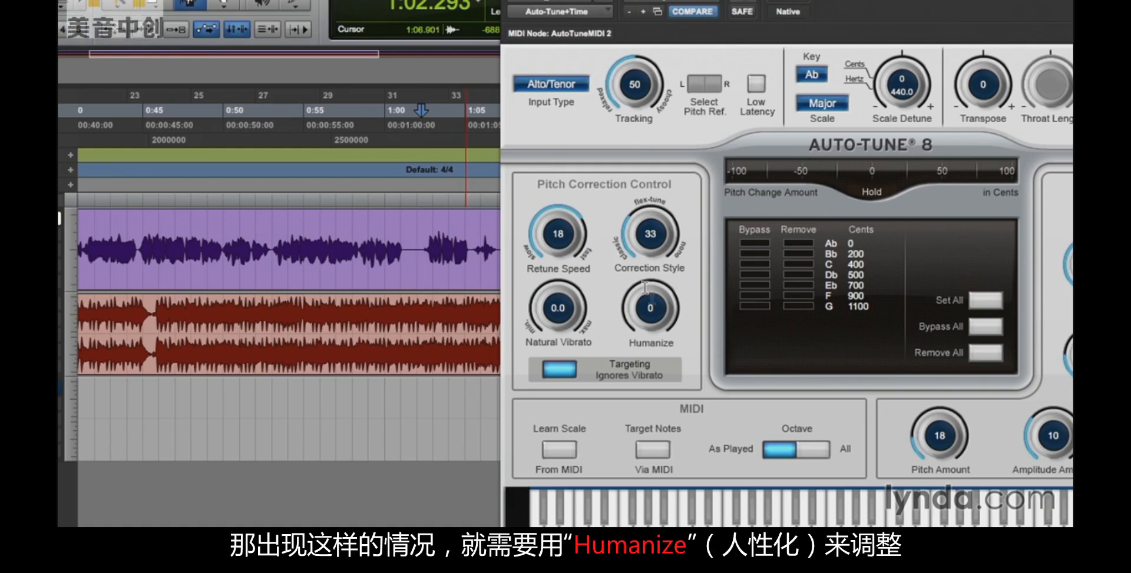
# Set Humanize to 24 and Retune Speed to 25, and audition the vocal from about 0:44.7
pyautogui.moveTo(650, 295); pyautogui.dragTo(654, 254)
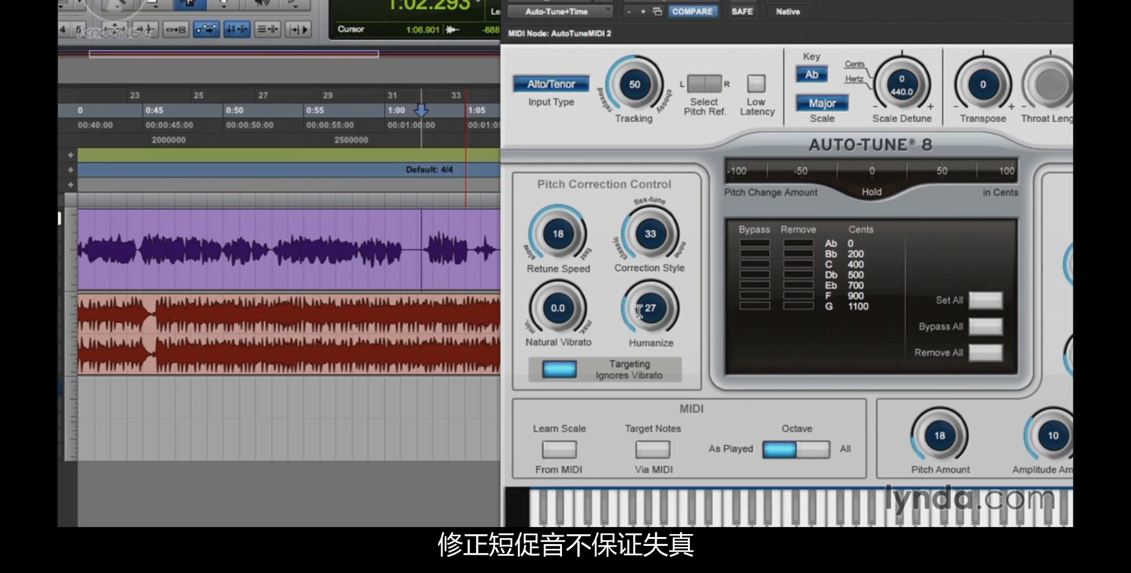
pyautogui.moveTo(638, 310); pyautogui.dragTo(642, 312)
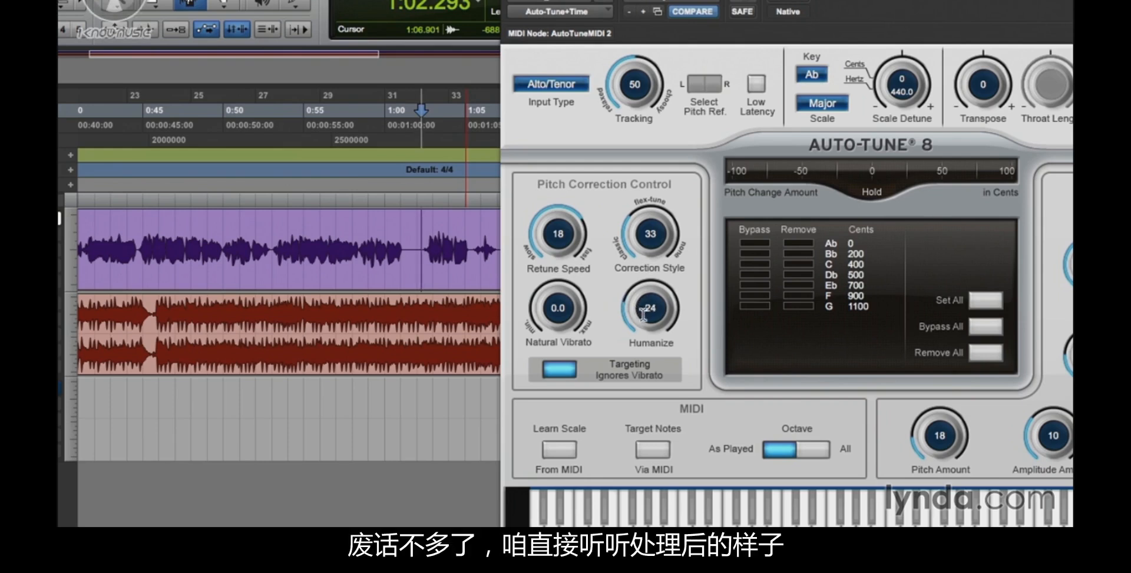
pyautogui.moveTo(562, 244); pyautogui.dragTo(564, 239)
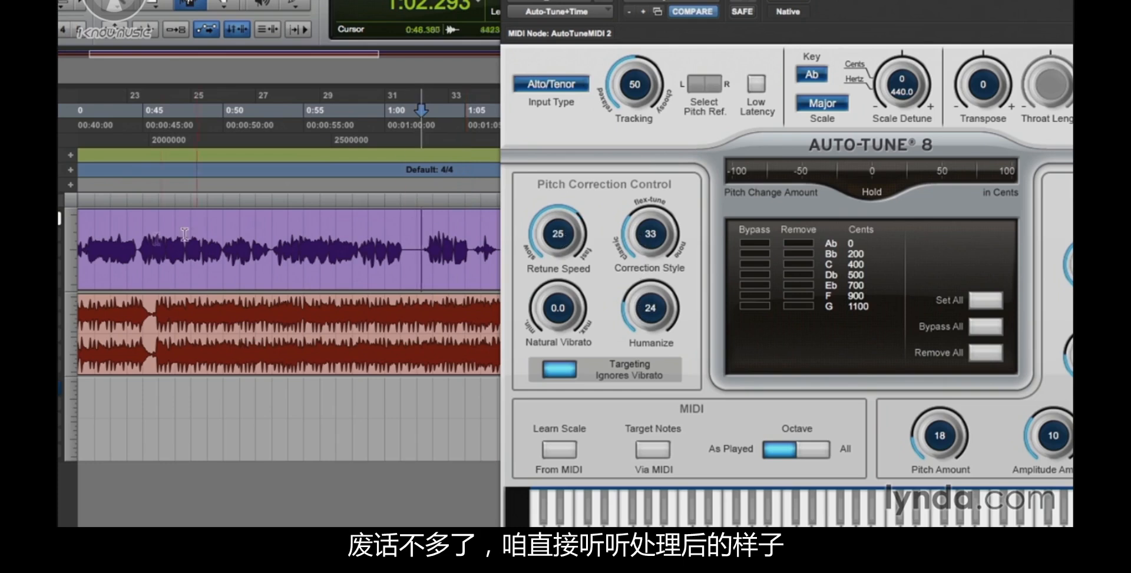
pyautogui.click(138, 243)
pyautogui.press('space')
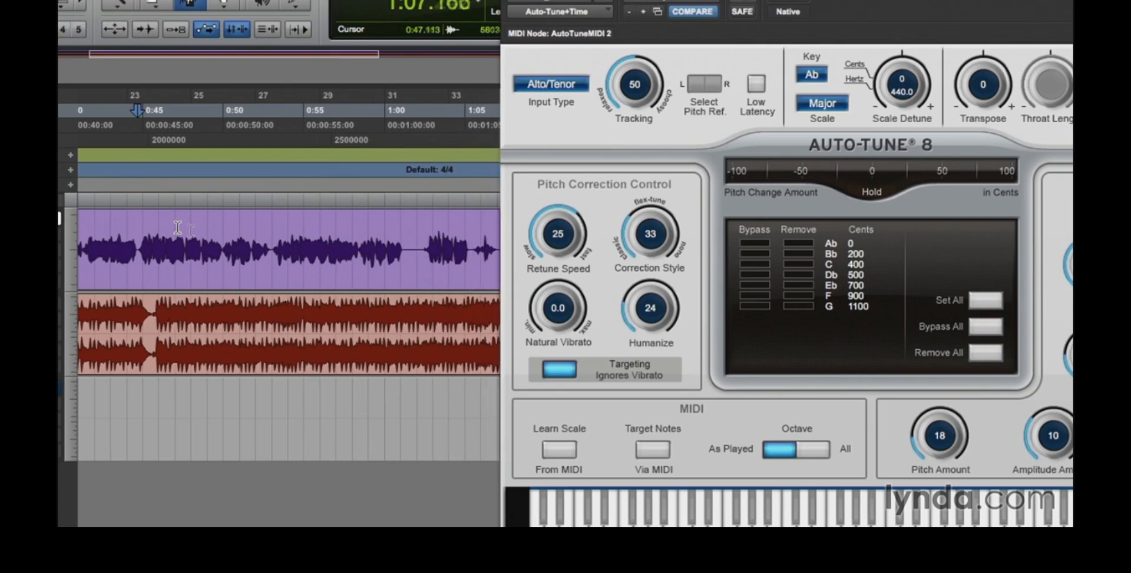
pyautogui.press('space')
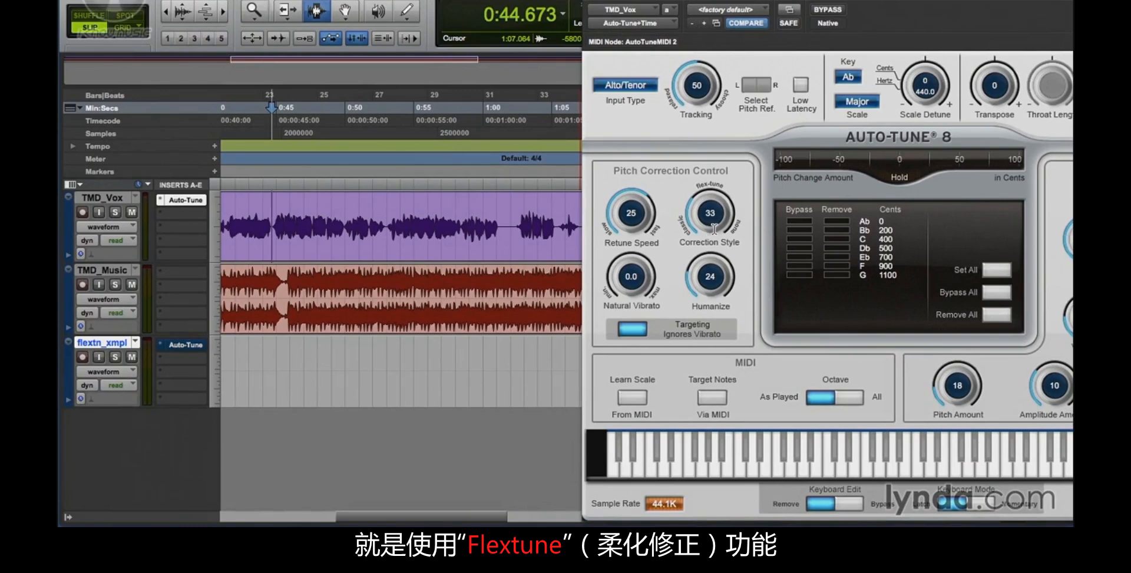
# Locate the flextune_example clip on the flextn_xmpl track and place the playback position near its start, at about 3:50
pyautogui.click(531, 383)
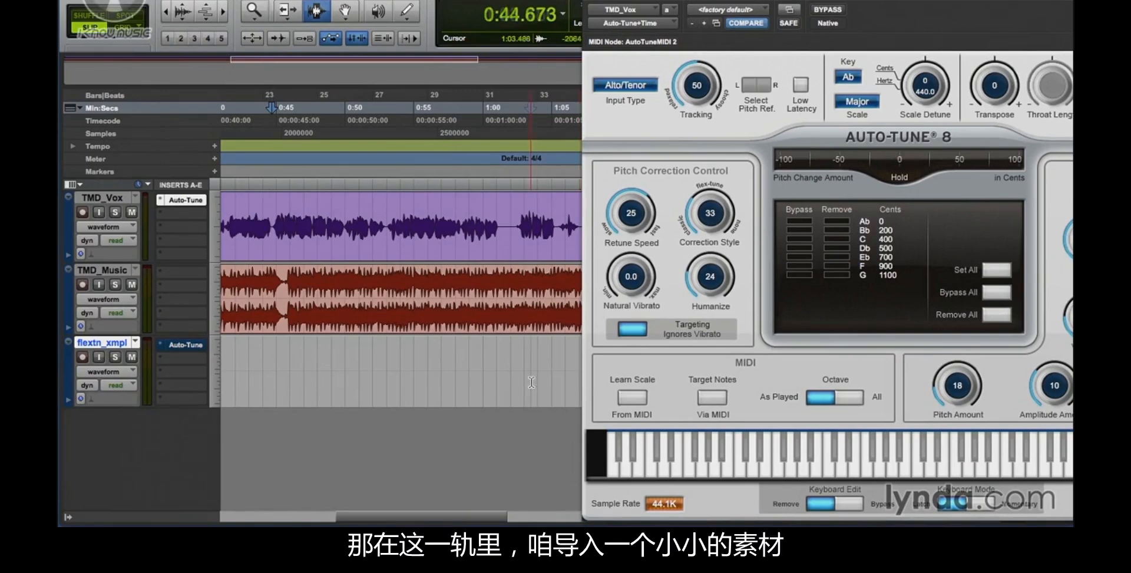
pyautogui.press('r')
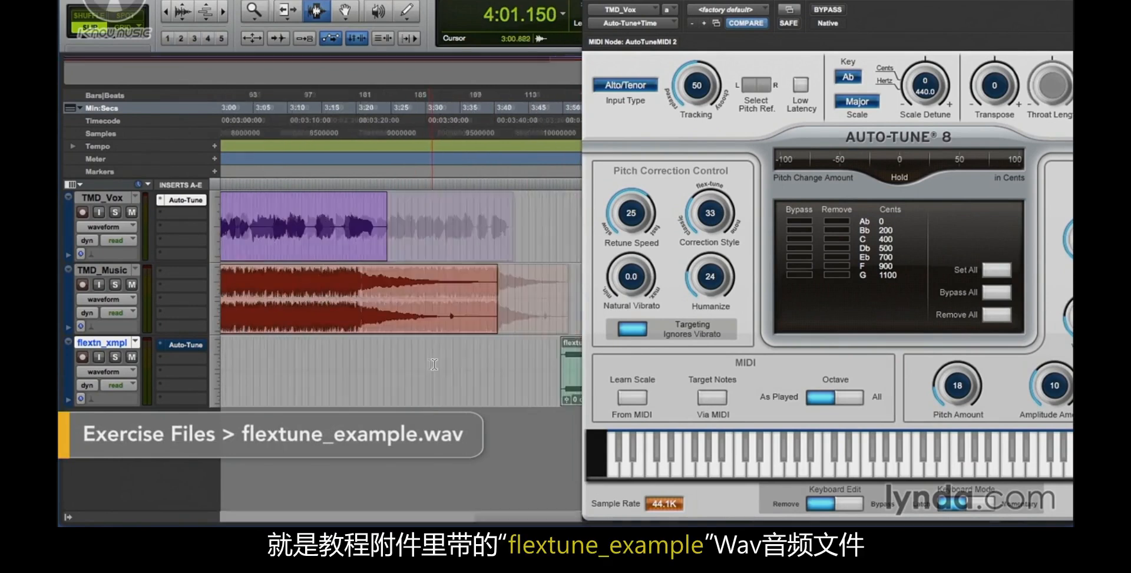
pyautogui.press('t')
pyautogui.press('t')
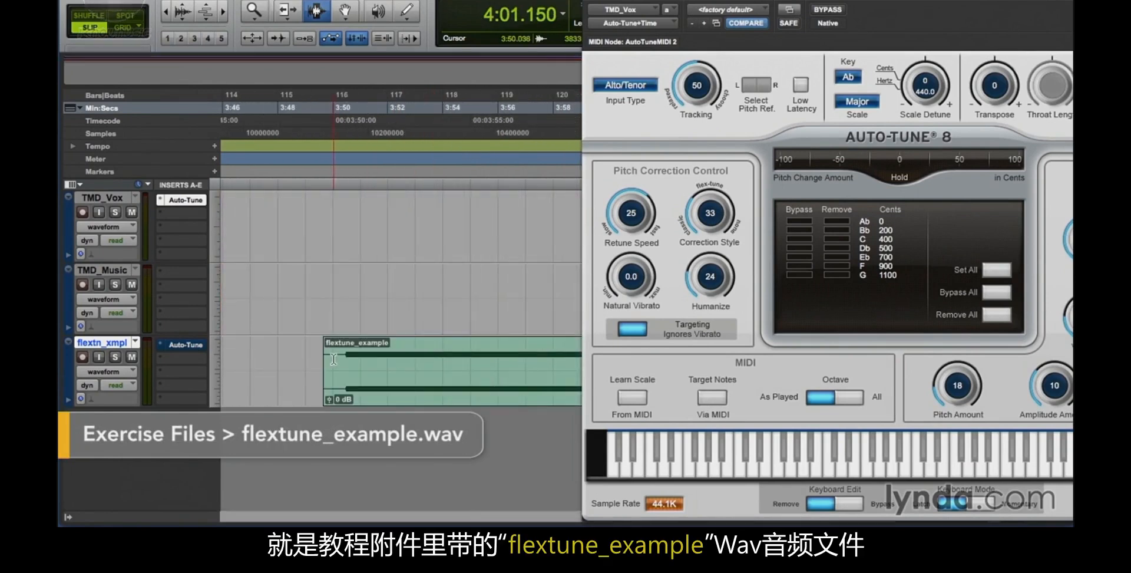
pyautogui.click(335, 358)
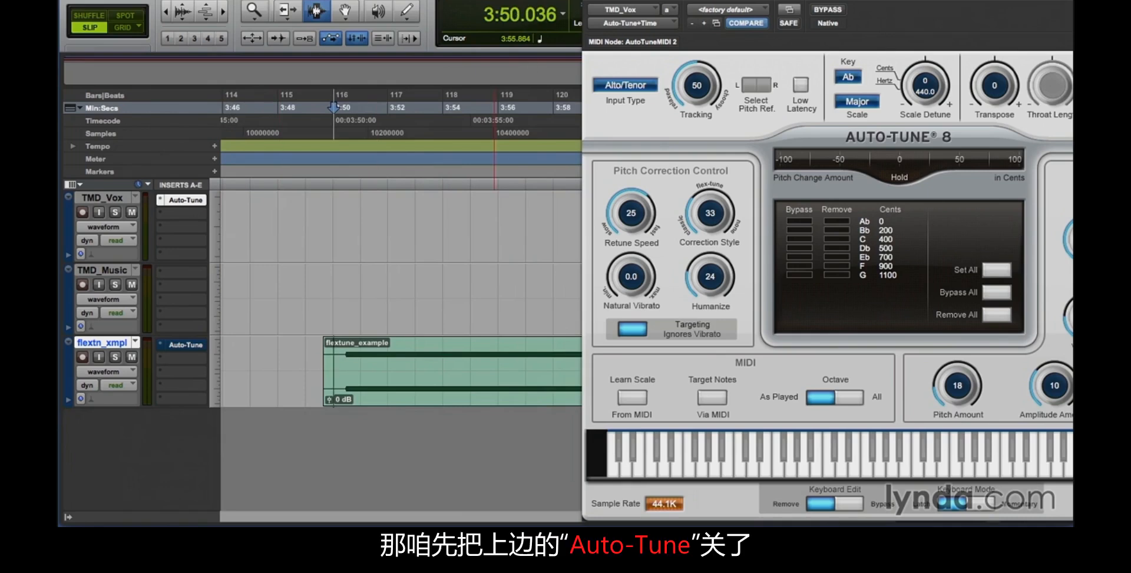
# Switch to the Auto-Tune insert of the flextn_xmpl track and audition the clip bypassed and with Correction Style at 0
pyautogui.click(591, 1)
pyautogui.click(175, 347)
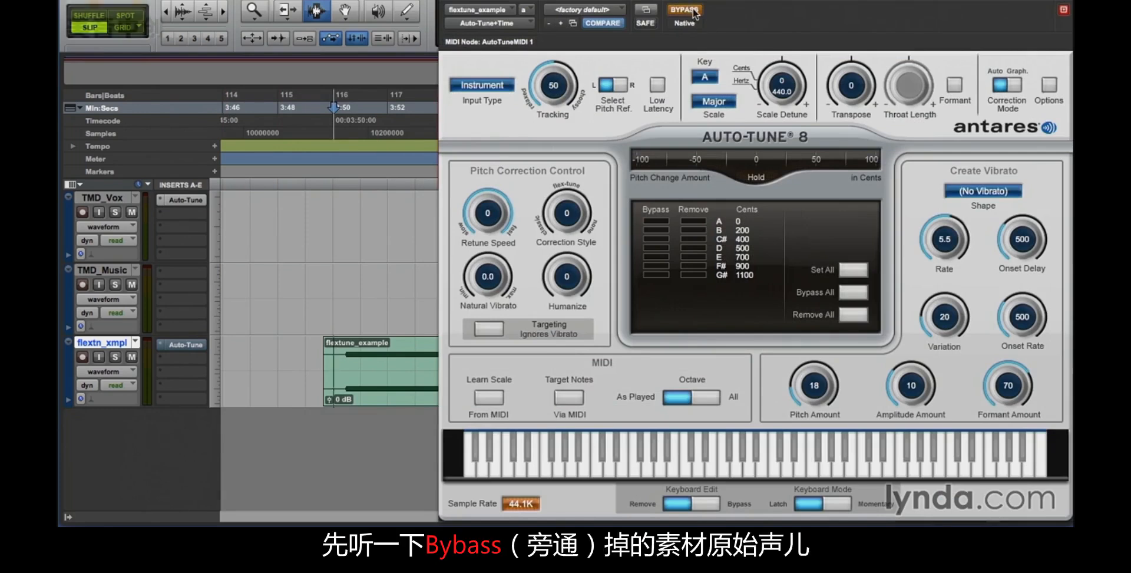
pyautogui.press('space')
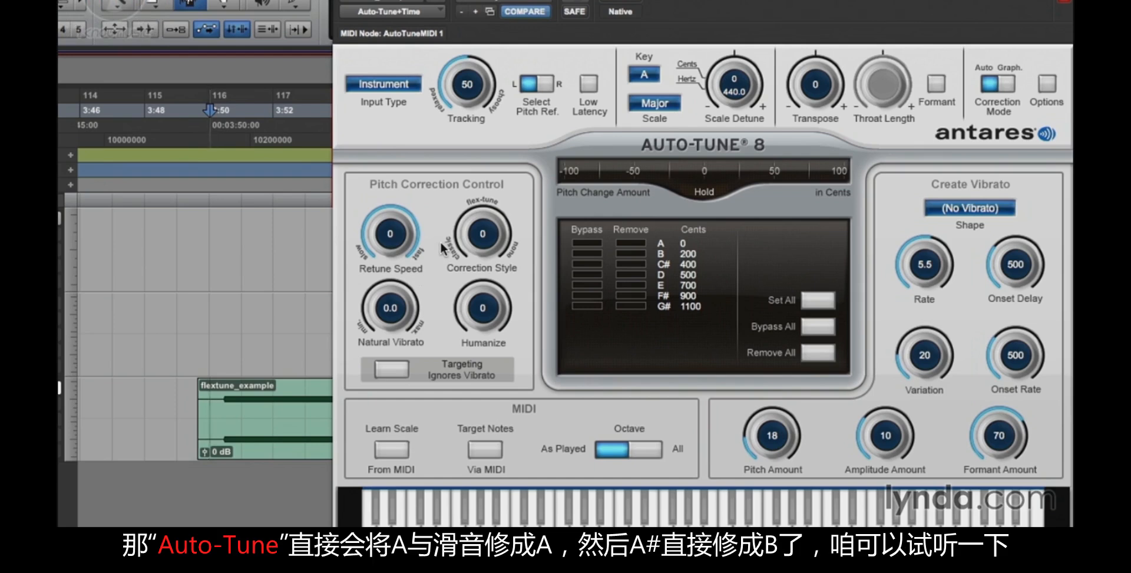
pyautogui.press('space')
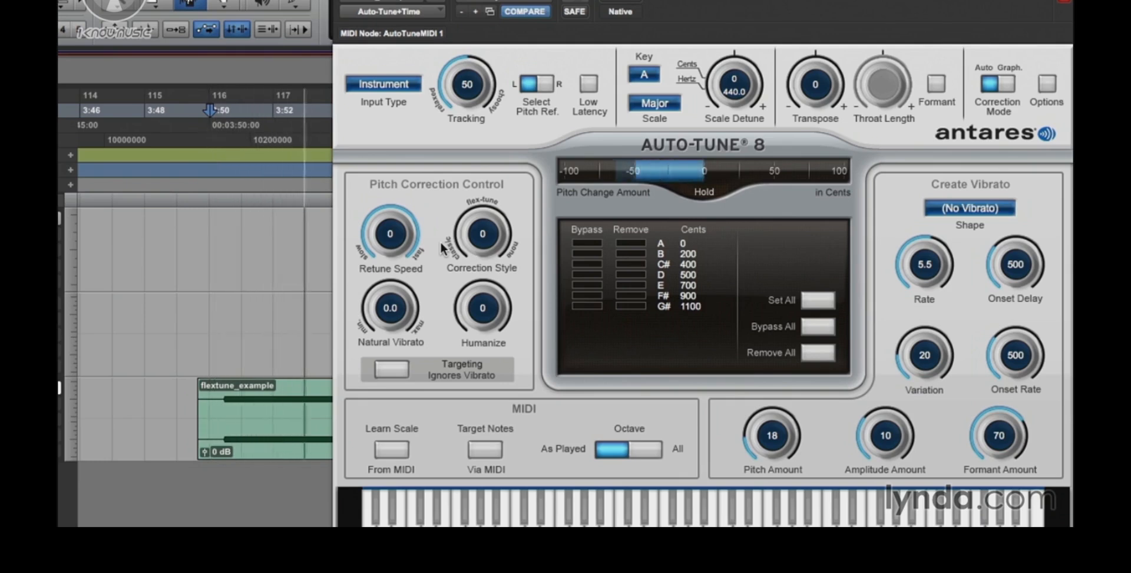
pyautogui.press('space')
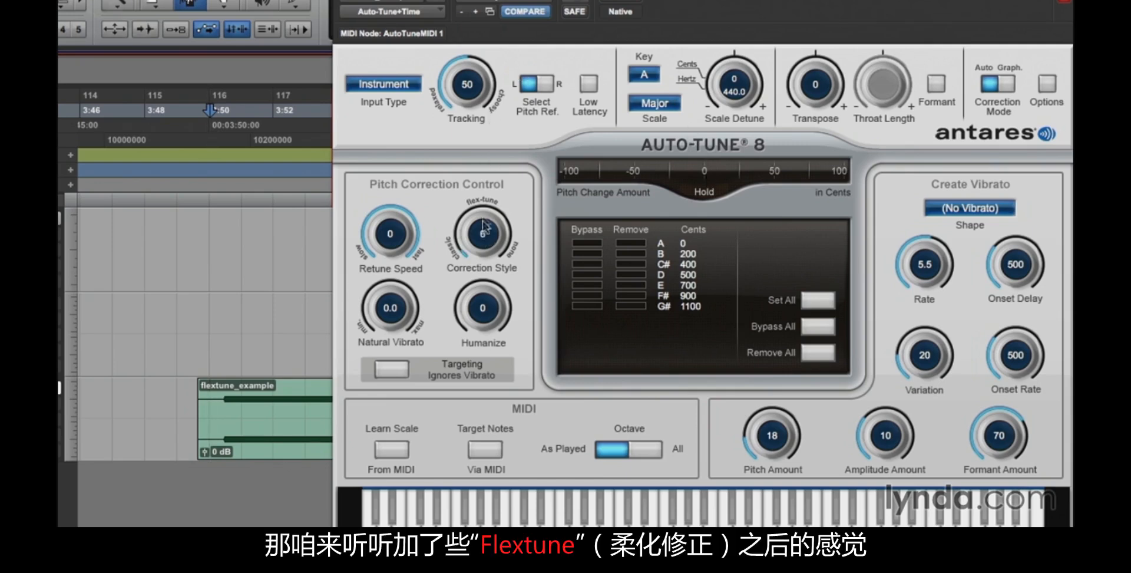
# Set Correction Style to 35 and audition the flextune_example clip from about 3:50
pyautogui.moveTo(484, 225); pyautogui.dragTo(485, 186)
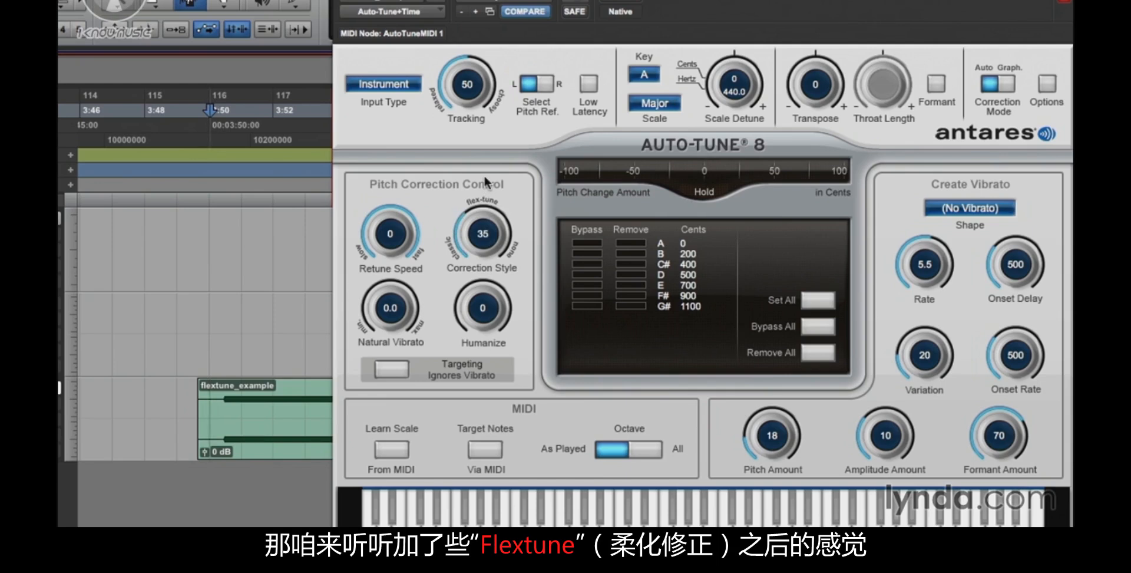
pyautogui.press('space')
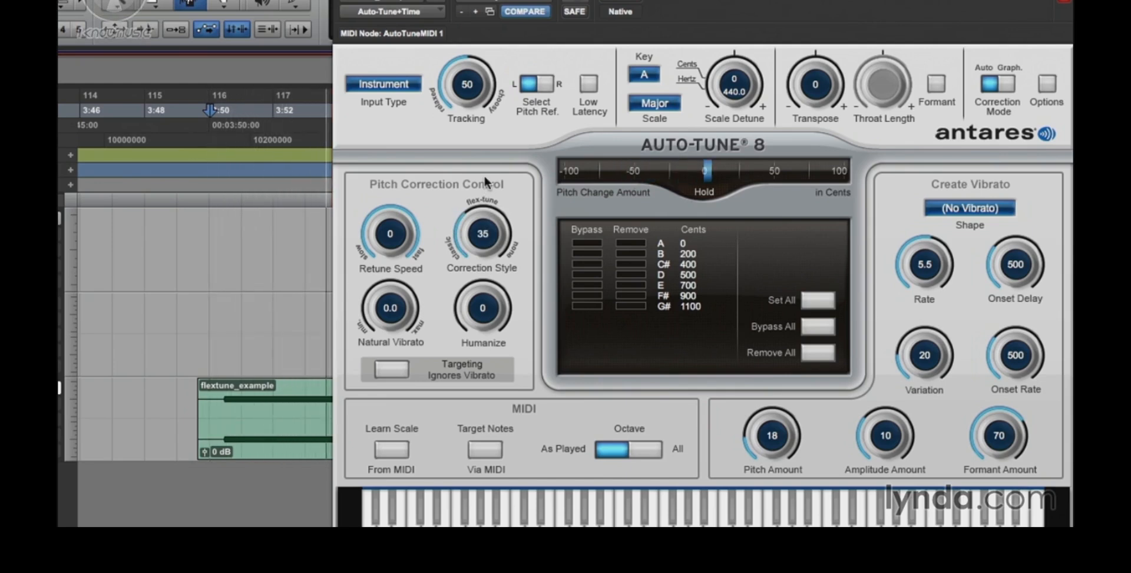
pyautogui.press('space')
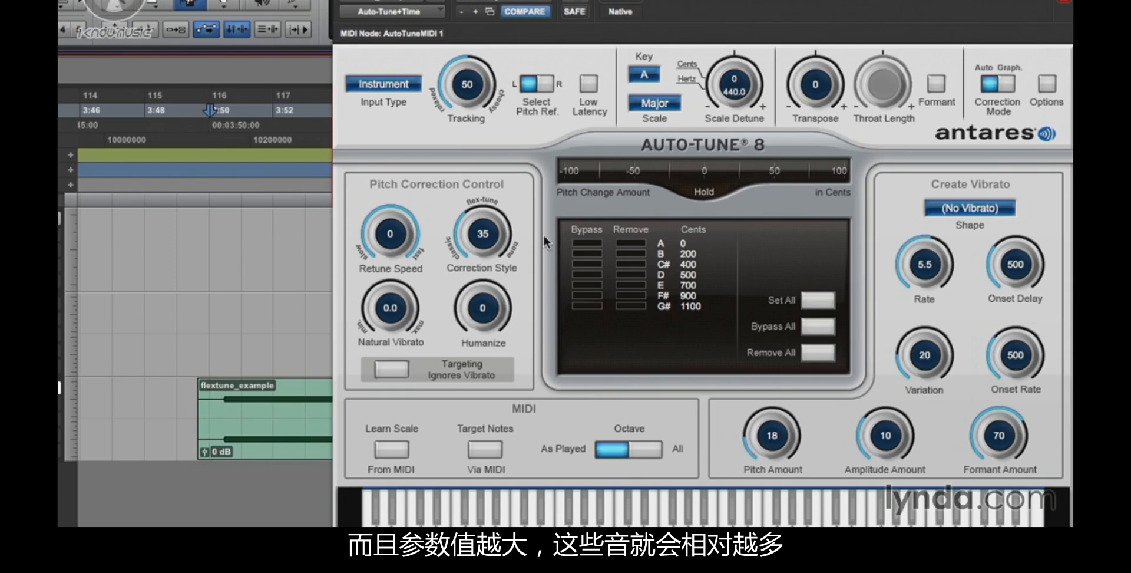
# Audition the flextune_example clip with Correction Style at 100, and lower Correction Style to 63 and to 53
pyautogui.moveTo(498, 242); pyautogui.dragTo(503, 198)
pyautogui.moveTo(501, 168); pyautogui.dragTo(504, 126)
pyautogui.press('space')
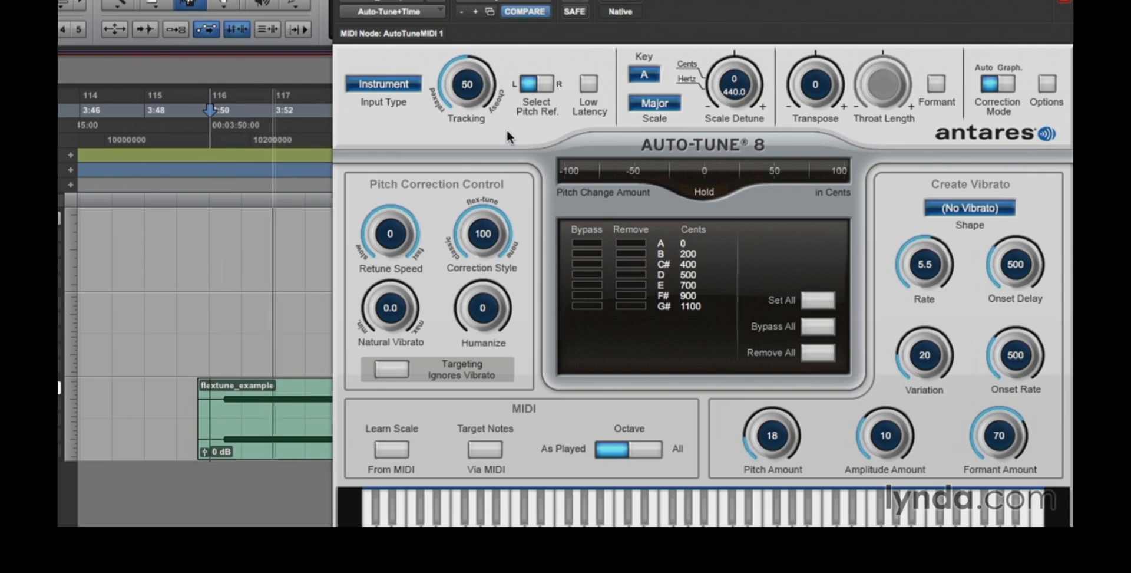
pyautogui.press('space')
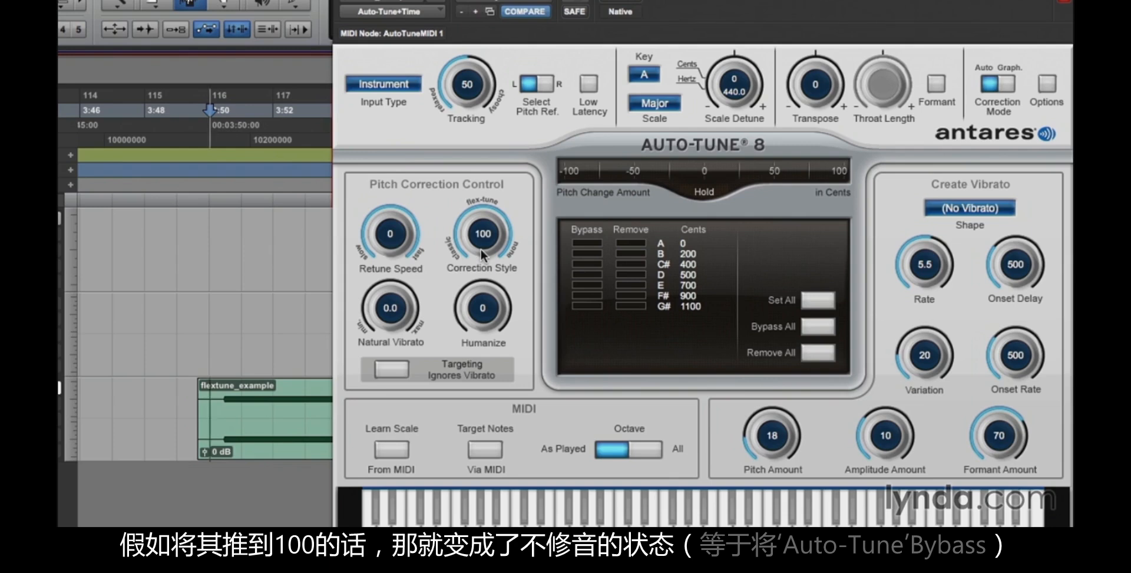
pyautogui.moveTo(482, 248); pyautogui.dragTo(484, 306)
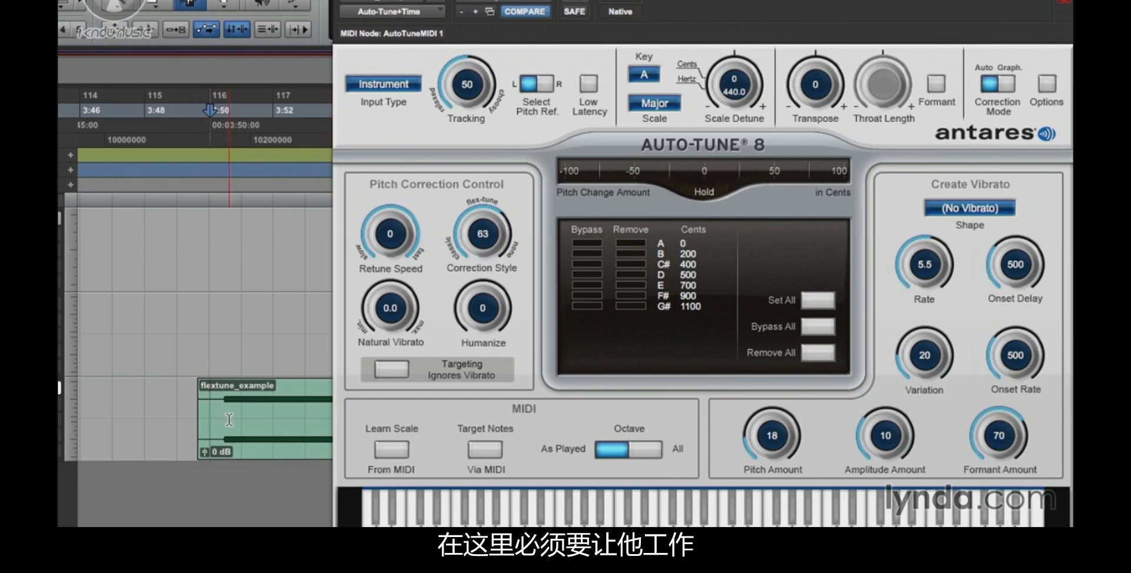
pyautogui.moveTo(487, 240)
pyautogui.mouseDown()
pyautogui.moveTo(482, 273)
pyautogui.moveTo(489, 250)
pyautogui.mouseUp()
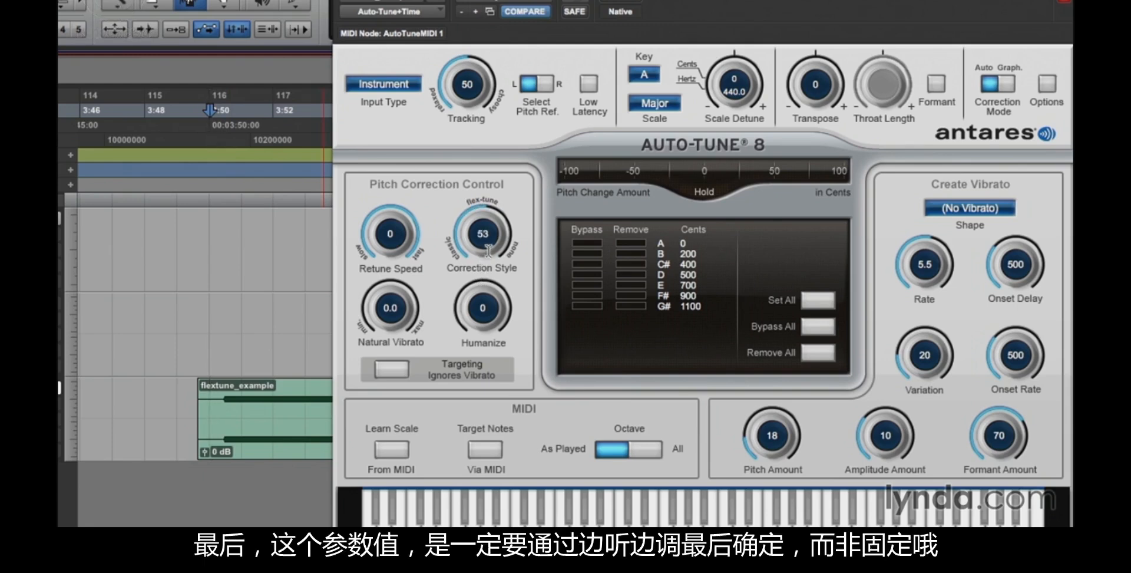